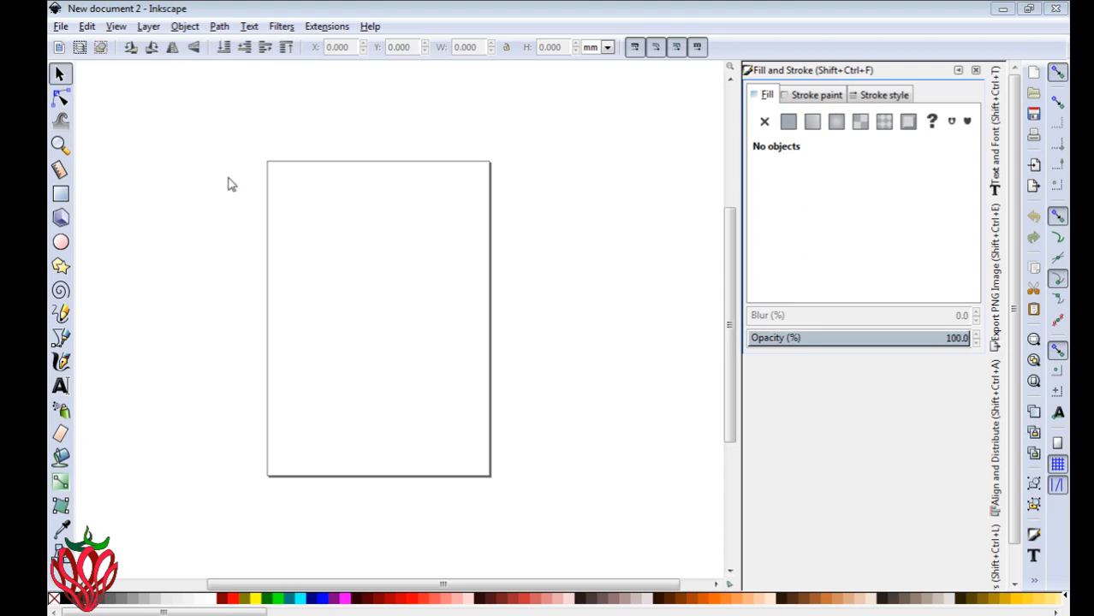
Step: Add the text "WHATEVER" in the upper part of the page at font size 30
left_click(60, 386)
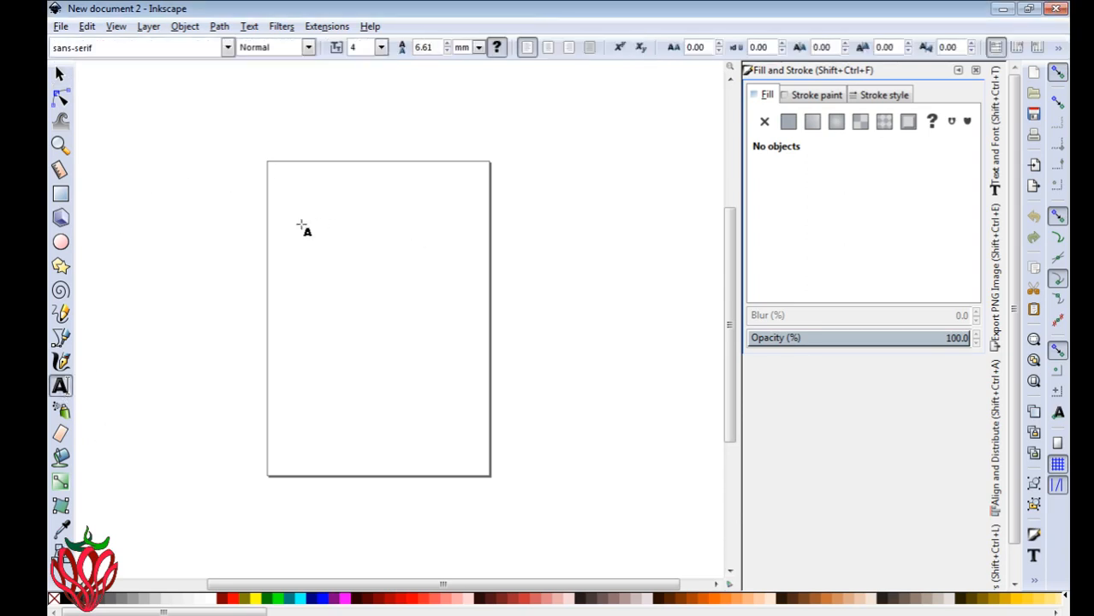
left_click(299, 221)
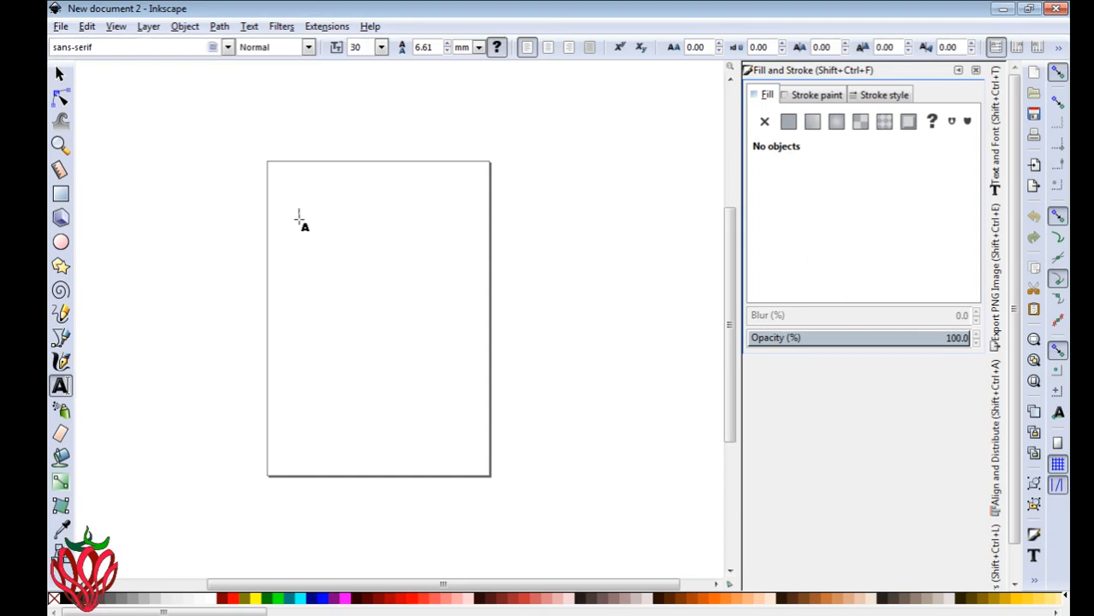
type("WHATEVER")
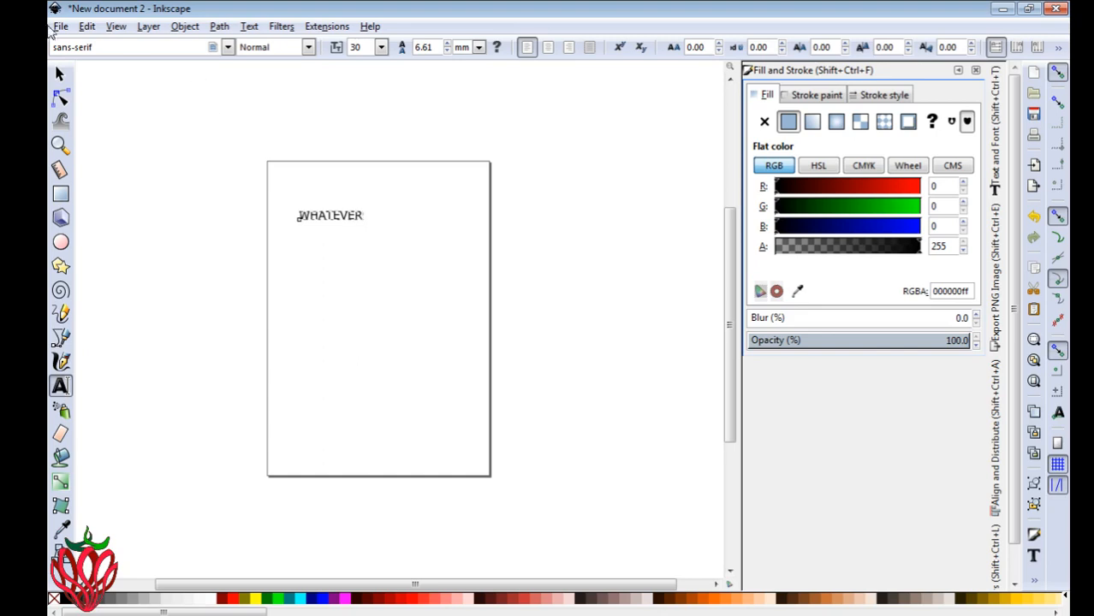
left_click(60, 74)
left_click(181, 276)
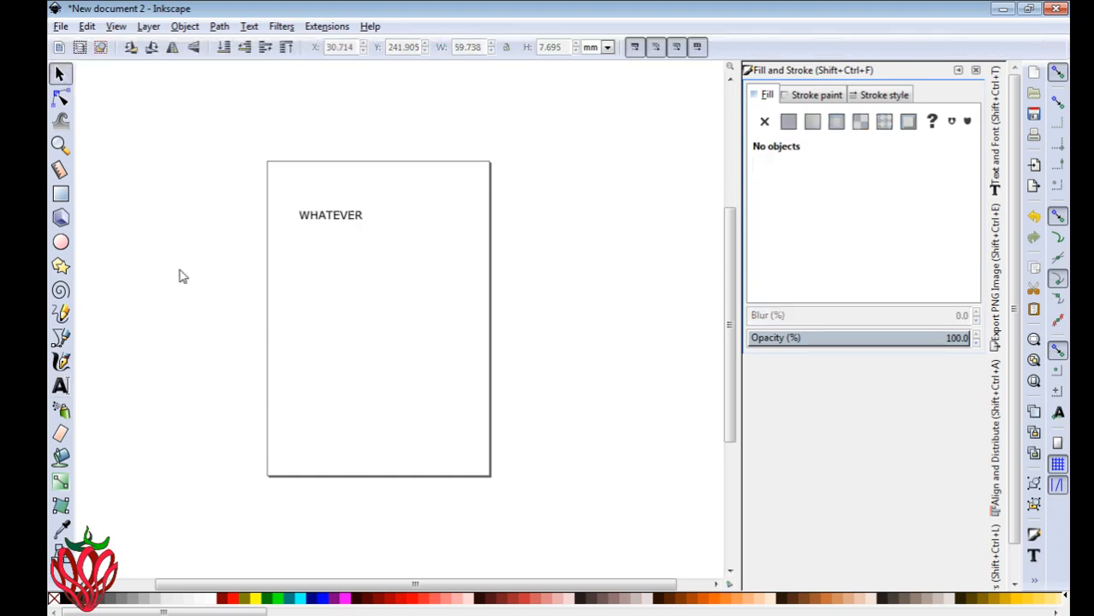
Step: Add a separate text object "LAST ONE!" directly below WHATEVER
left_click(60, 386)
left_click(302, 246)
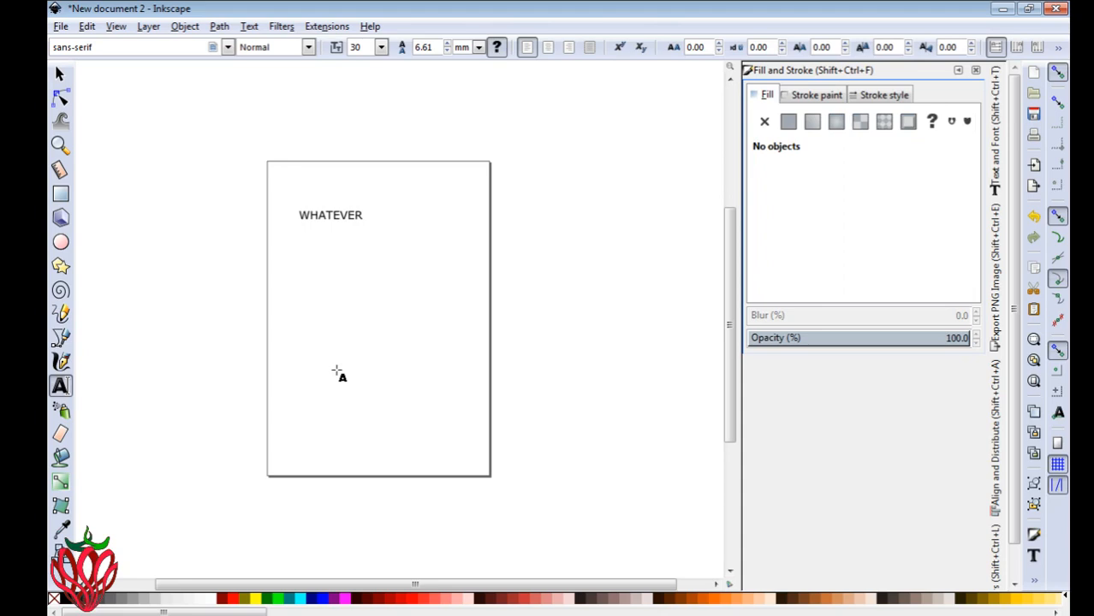
type("AST ONE!")
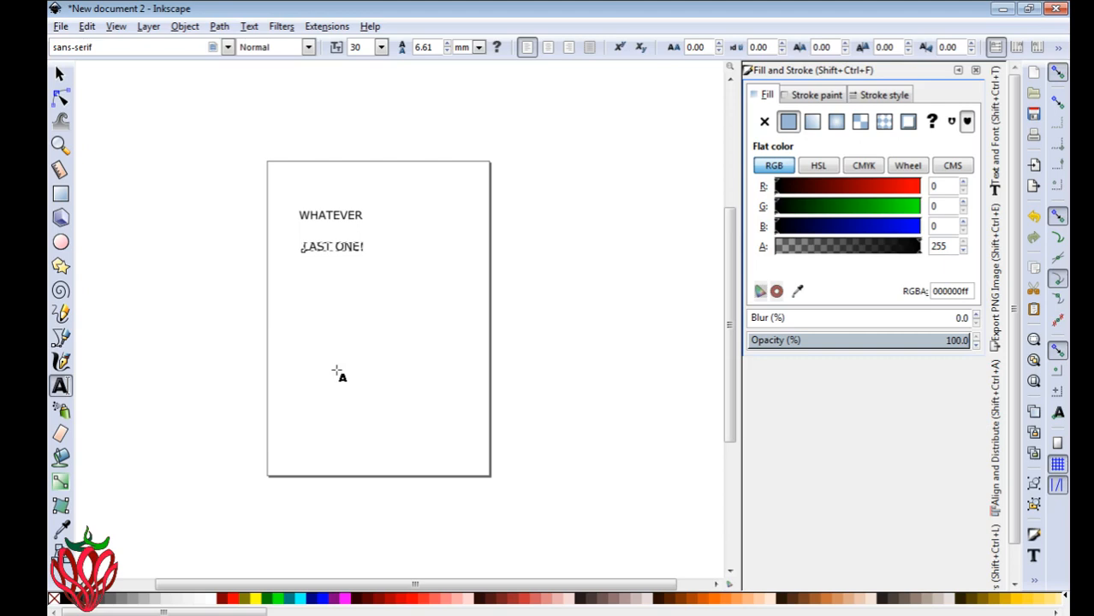
left_click(60, 74)
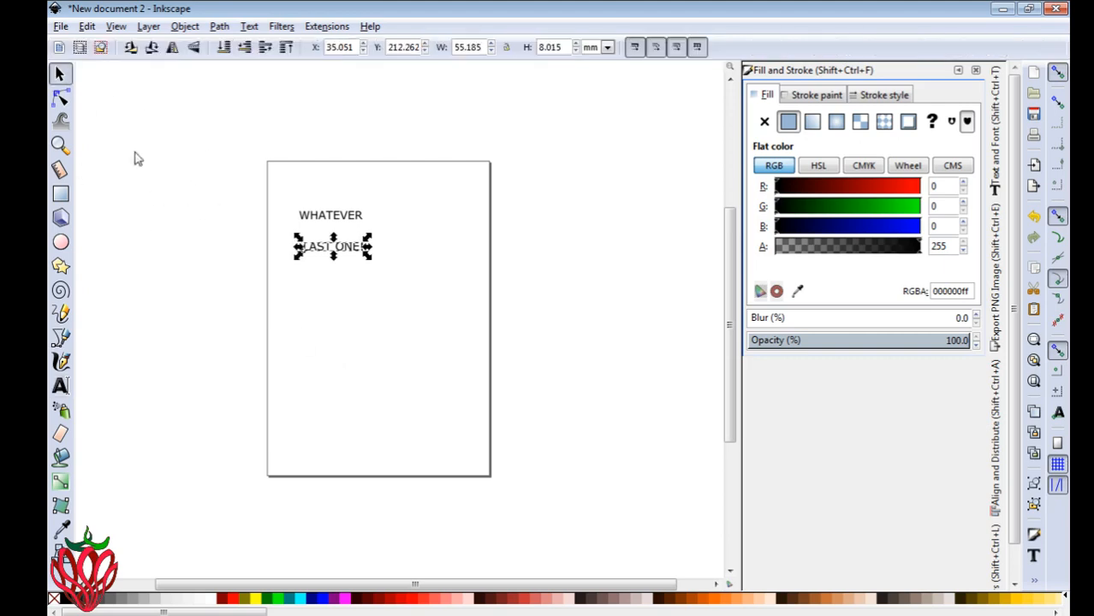
left_click(170, 231)
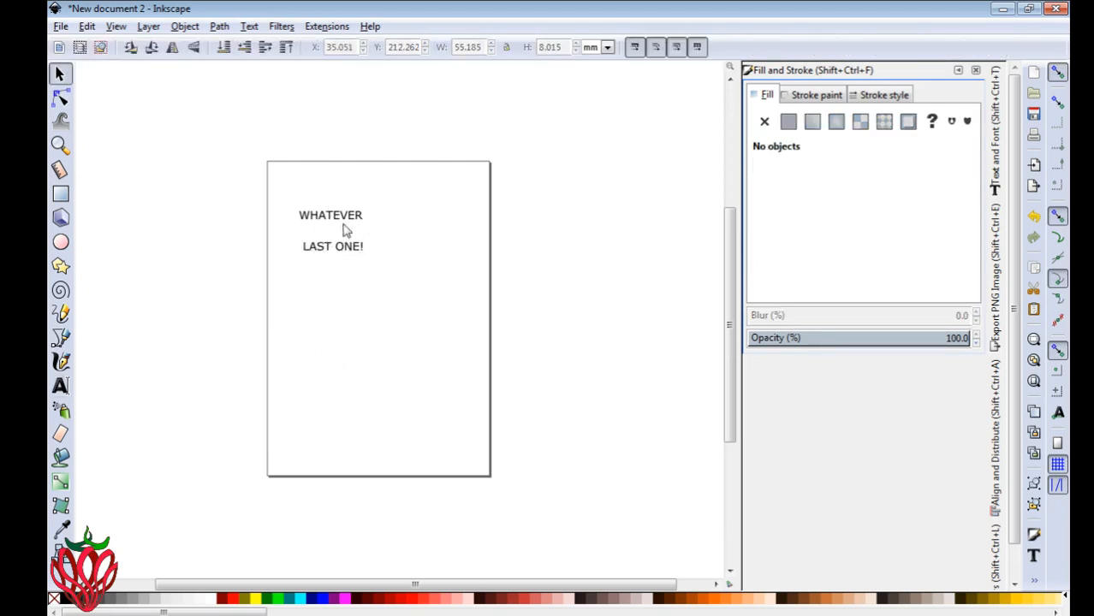
Step: Scale both text objects up together proportionally to about 291 mm wide
mouse_move(285, 184)
left_mouse_down()
mouse_move(325, 239)
mouse_move(387, 276)
left_mouse_up()
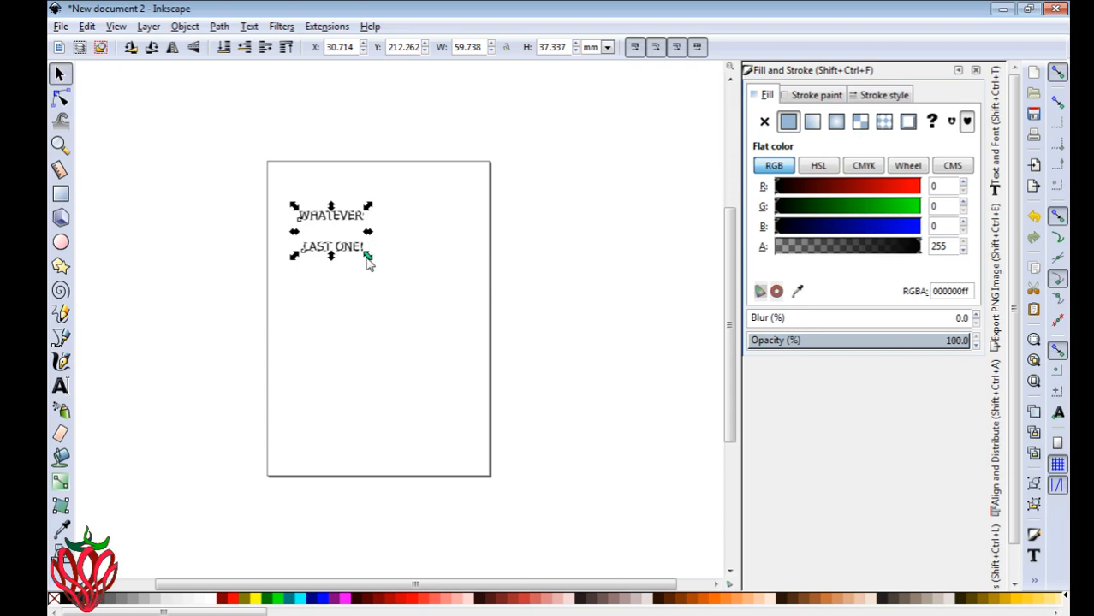
left_click_drag(369, 259, 613, 465)
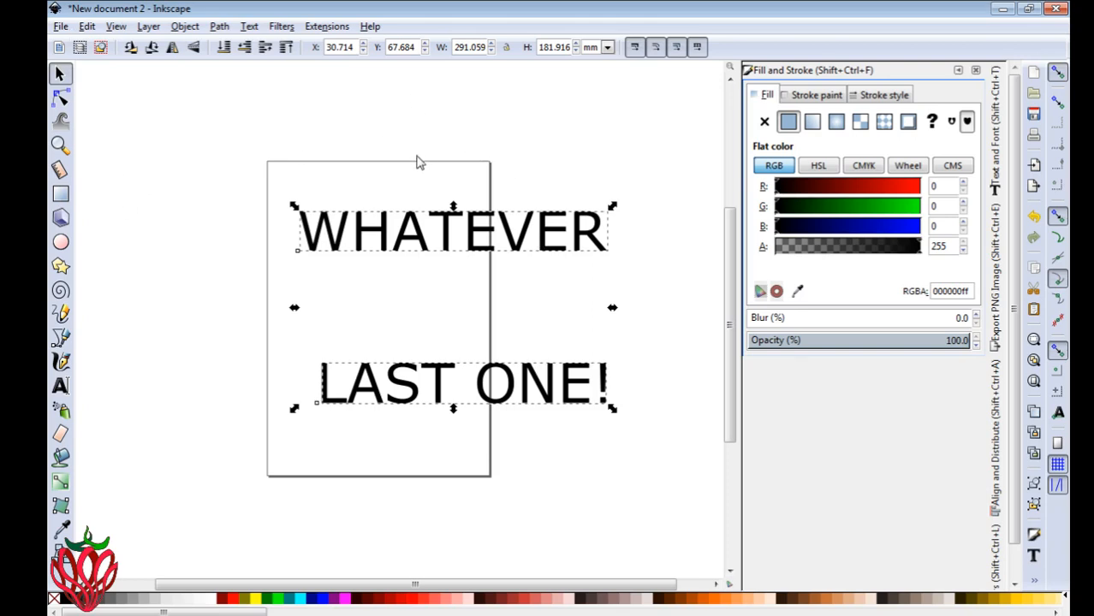
left_click(354, 139)
Step: Change the font of both text objects to Bookman Old Style and close the font settings
left_click_drag(261, 128, 671, 480)
left_click(249, 27)
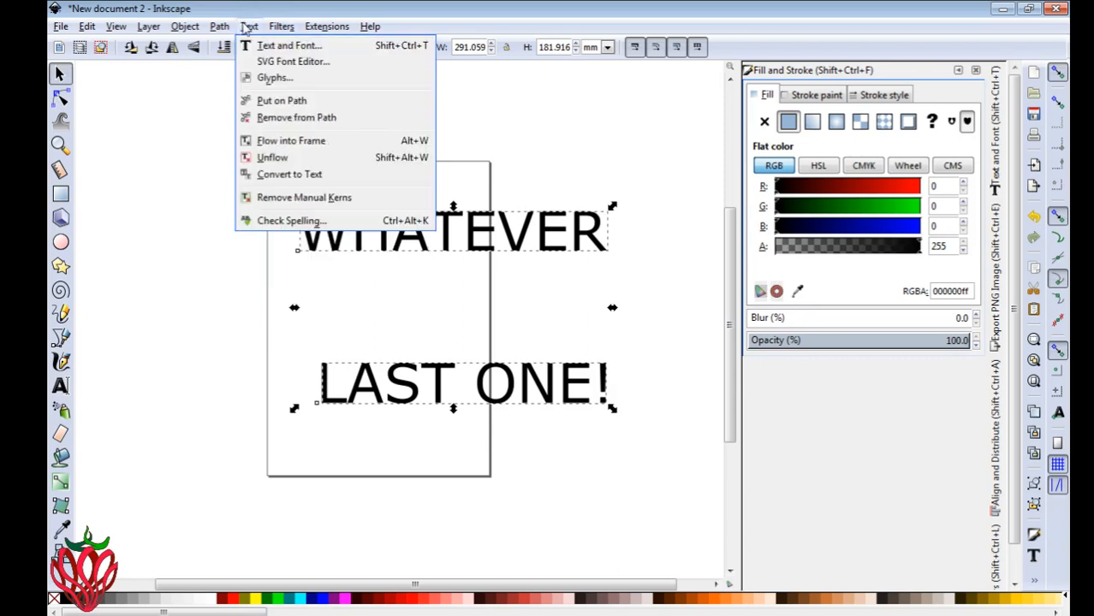
left_click(285, 48)
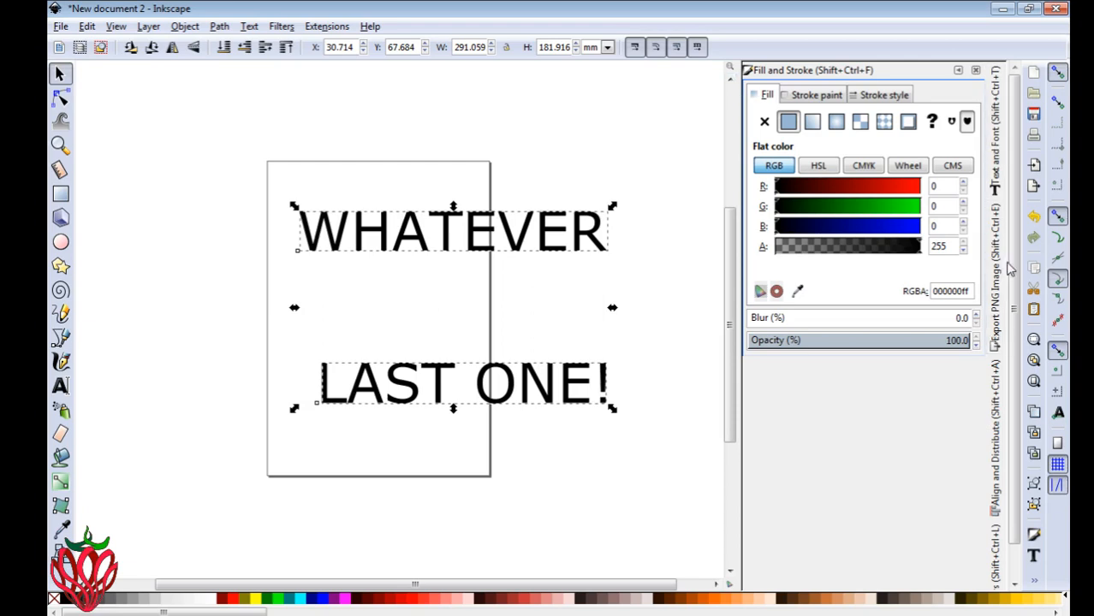
left_click(1001, 150)
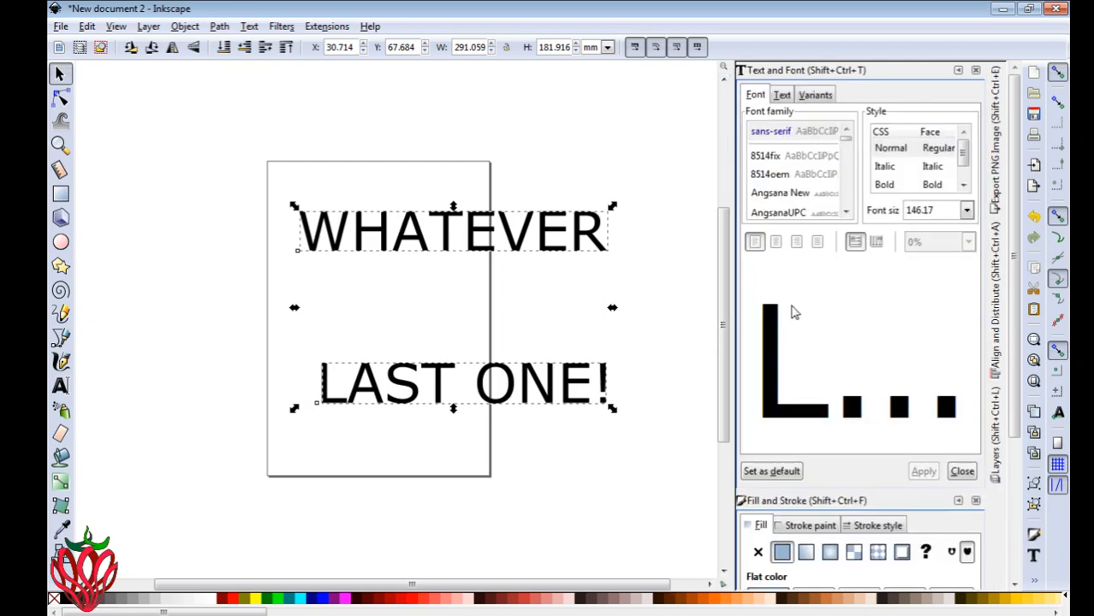
left_click(846, 213)
left_click_drag(846, 214, 845, 214)
left_click(799, 211)
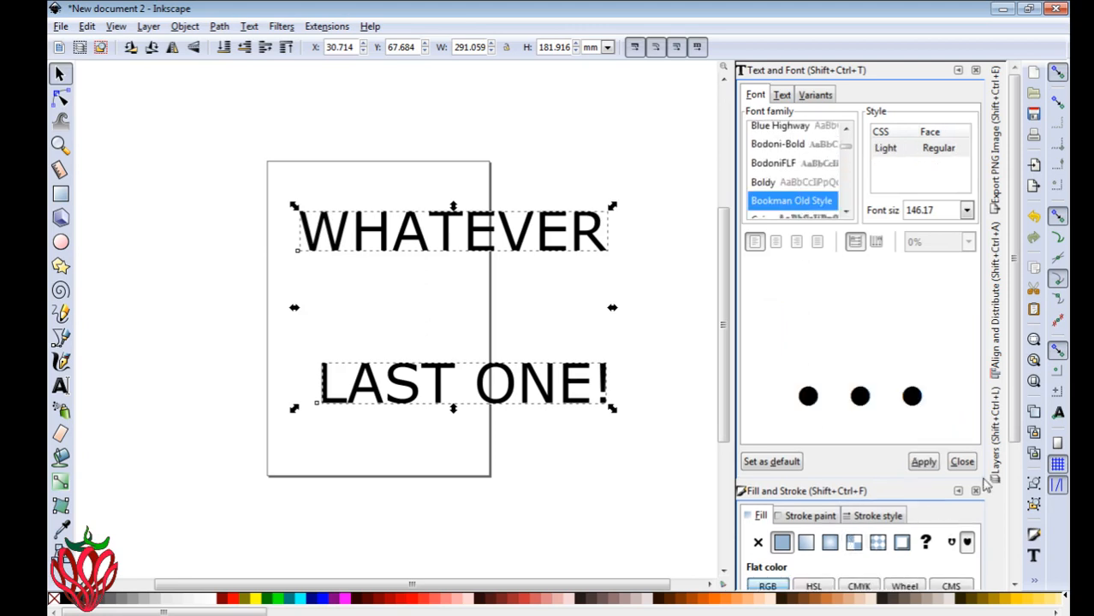
left_click(919, 463)
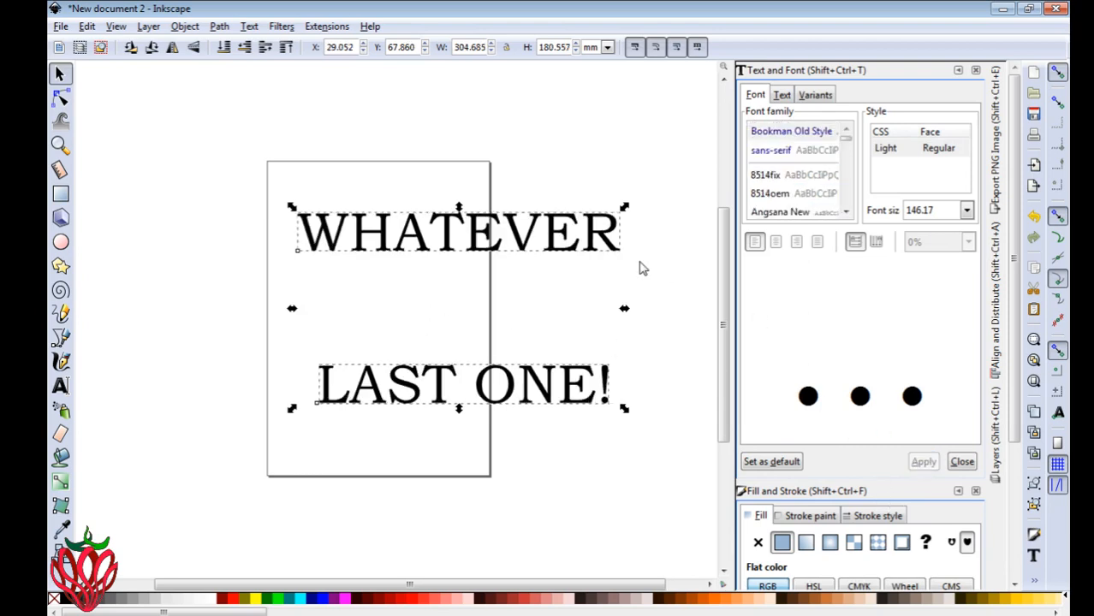
left_click(977, 73)
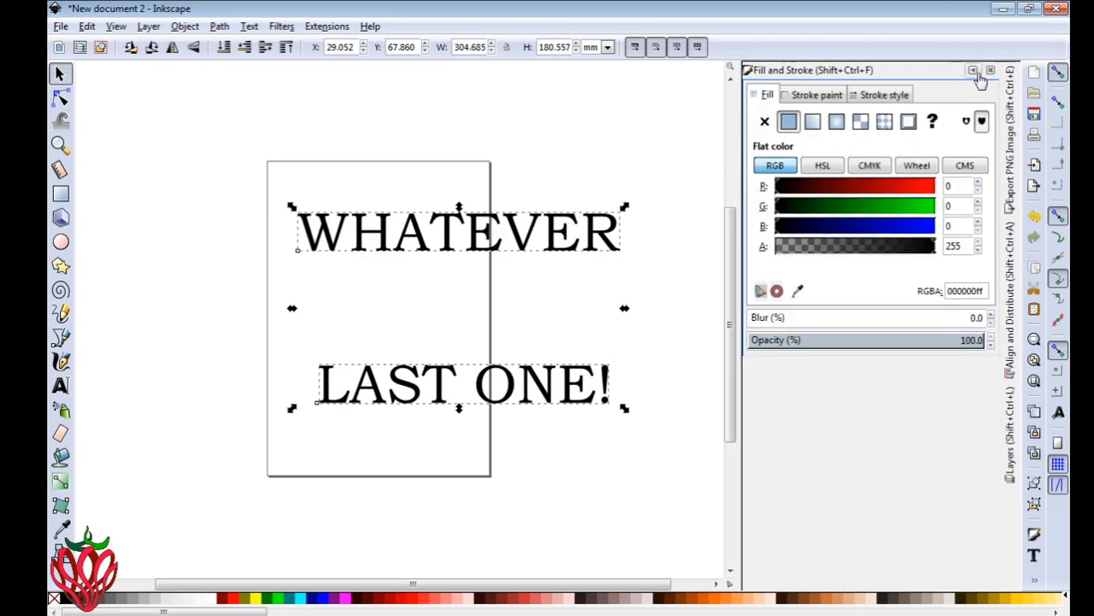
Step: Close the fill and stroke settings and move WHATEVER down to just above LAST ONE!
left_click(982, 74)
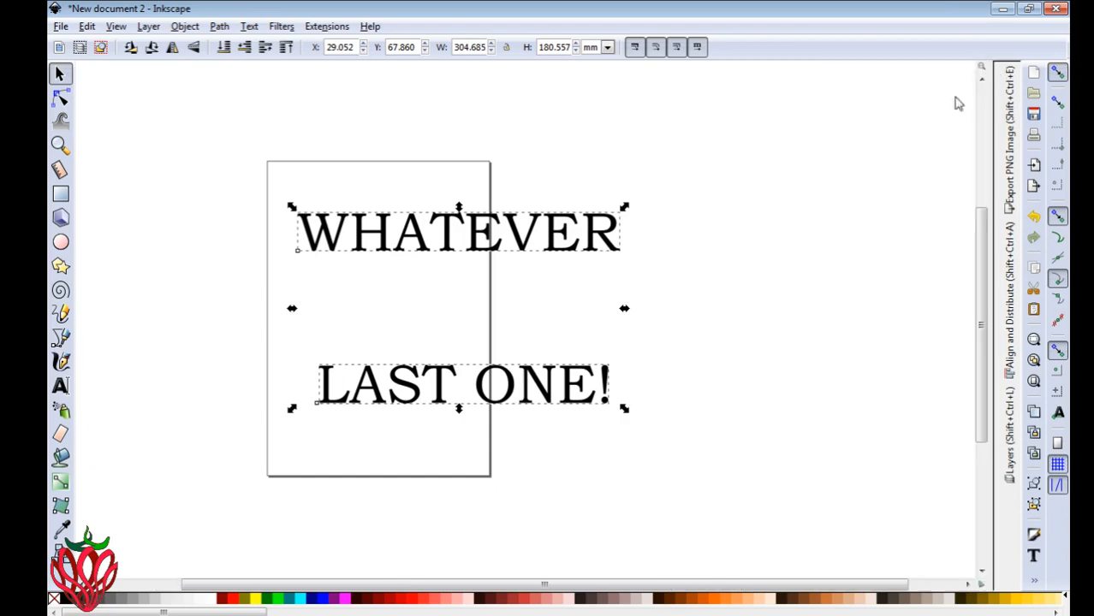
left_click(233, 222)
left_click_drag(487, 242, 485, 338)
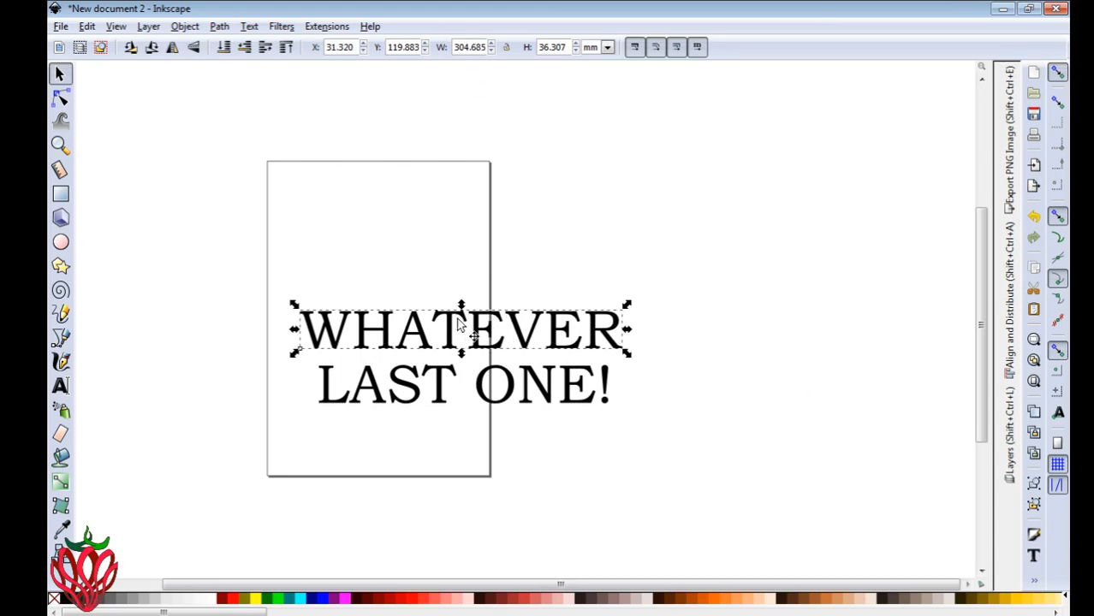
Step: Set the document's page to a custom size of 10 in wide by 2 in high
left_click(63, 28)
left_click(96, 288)
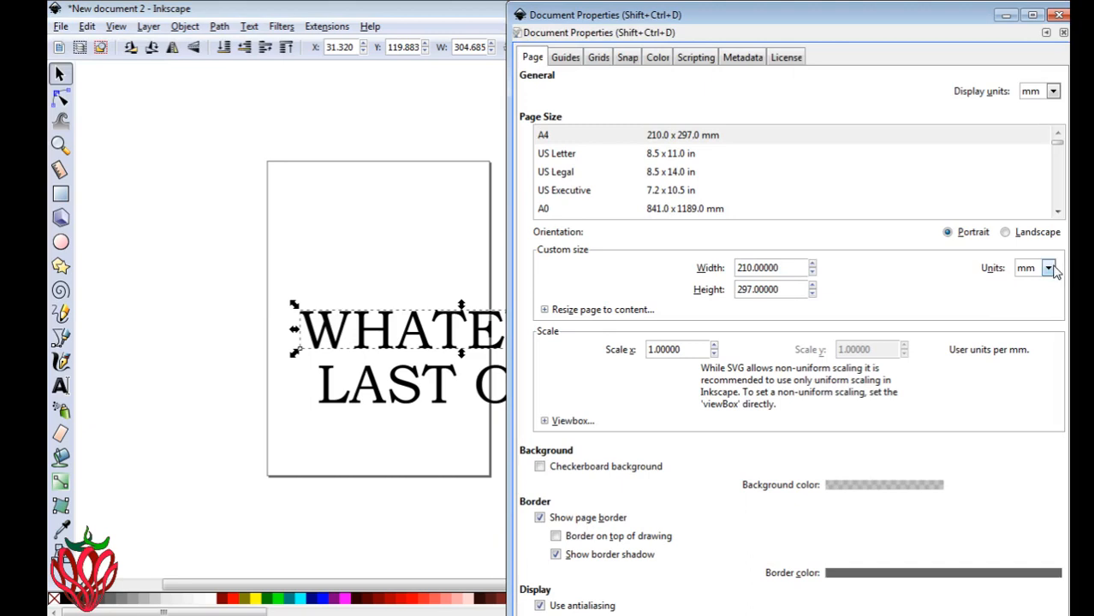
left_click(1050, 268)
left_click(1033, 358)
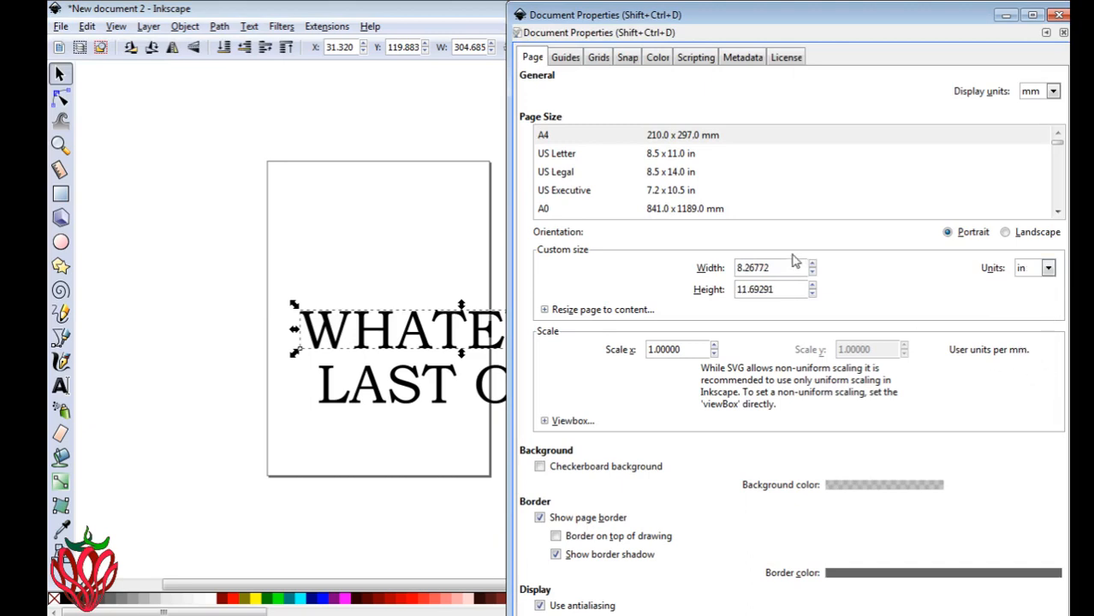
double_click(779, 268)
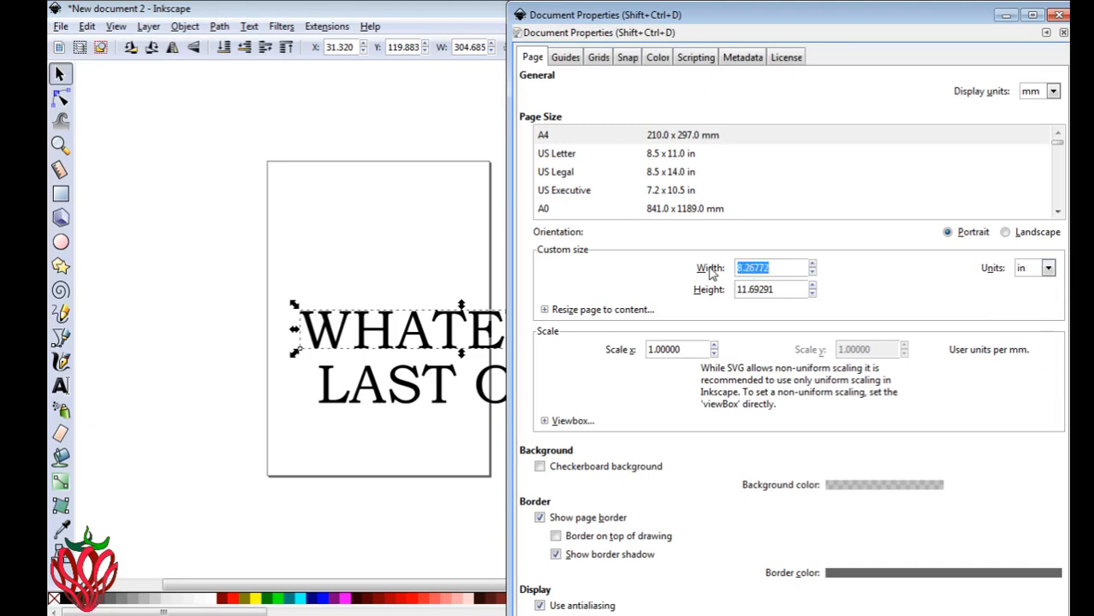
type("1")
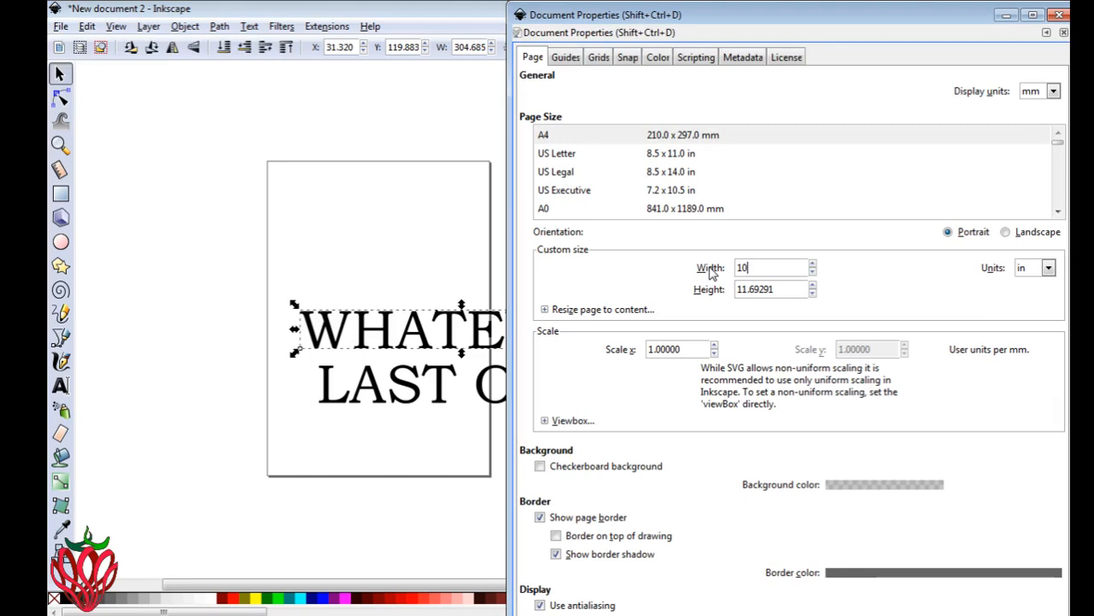
type("0")
left_click(781, 290)
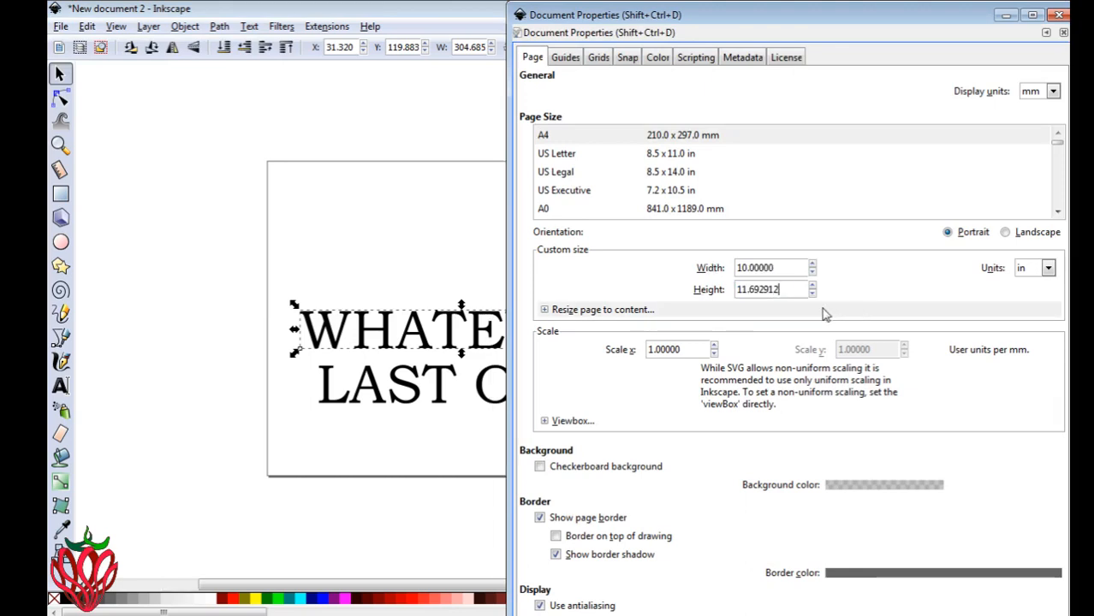
left_click_drag(783, 290, 723, 292)
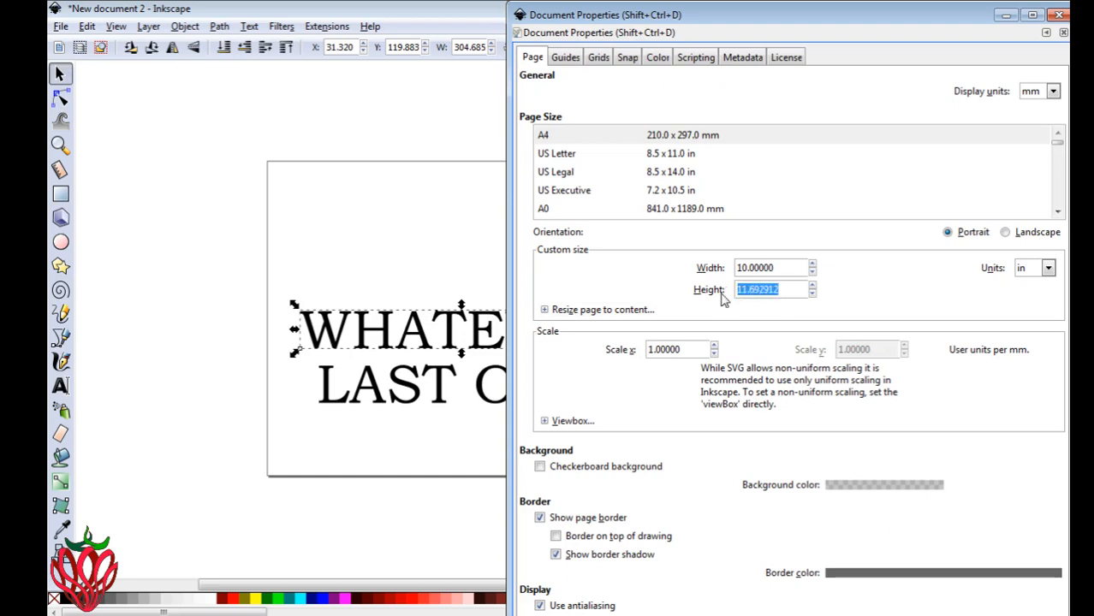
type("2")
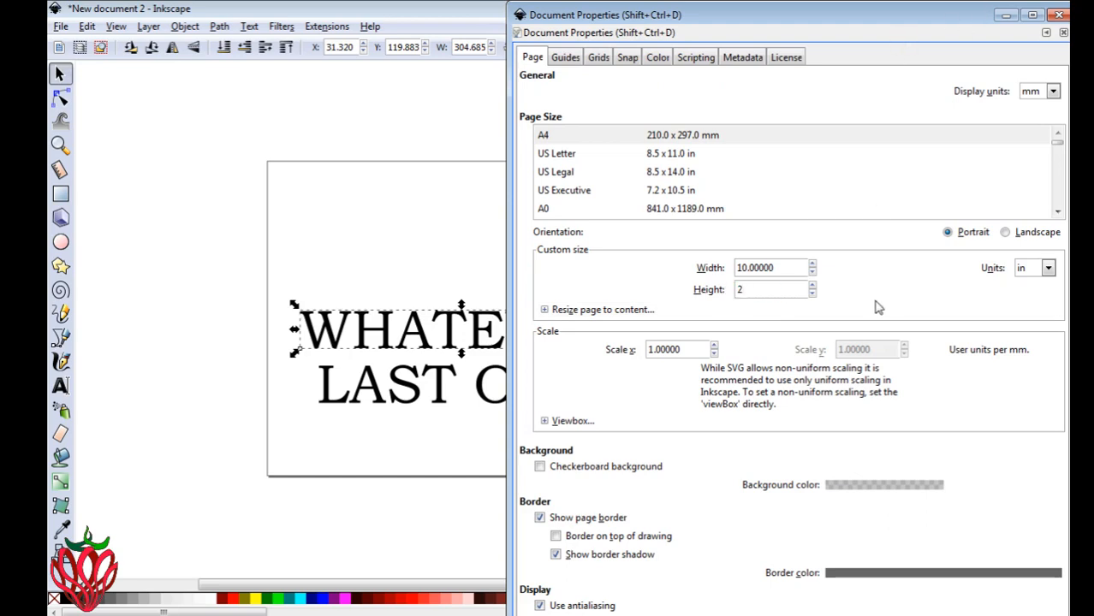
left_click(775, 267)
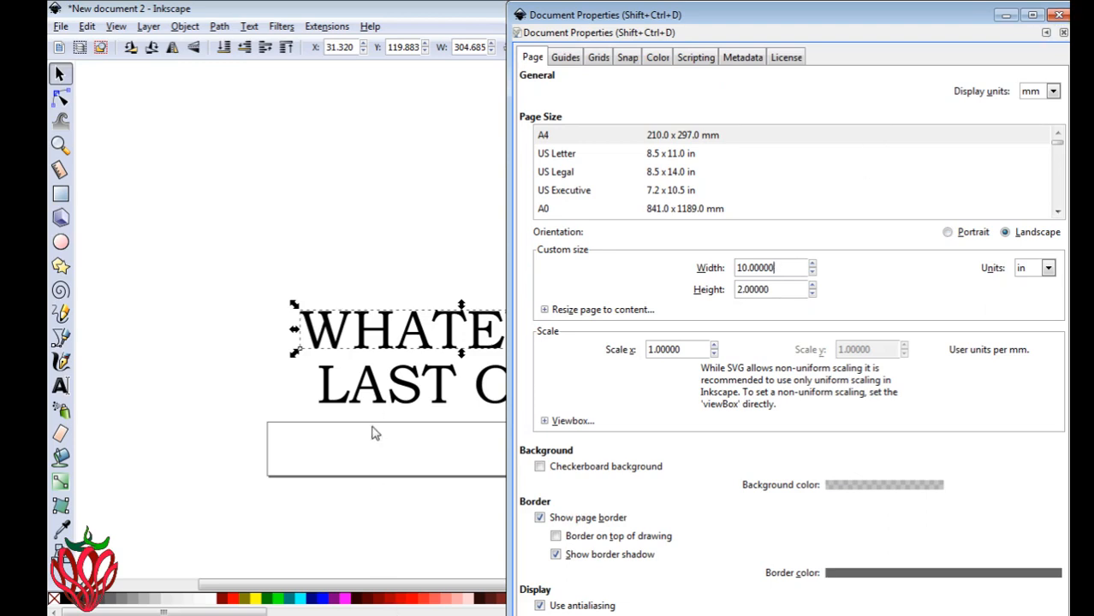
left_click(1059, 15)
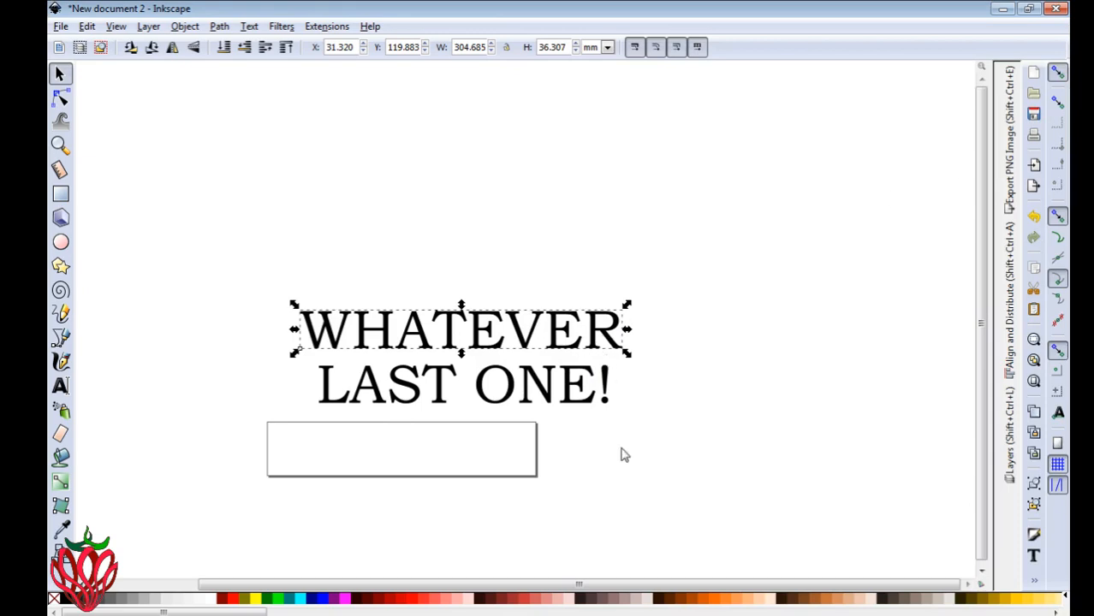
Step: Move both text objects onto the page's left edge and scale them proportionally to the page width, about 255 mm
left_click_drag(229, 227, 675, 454)
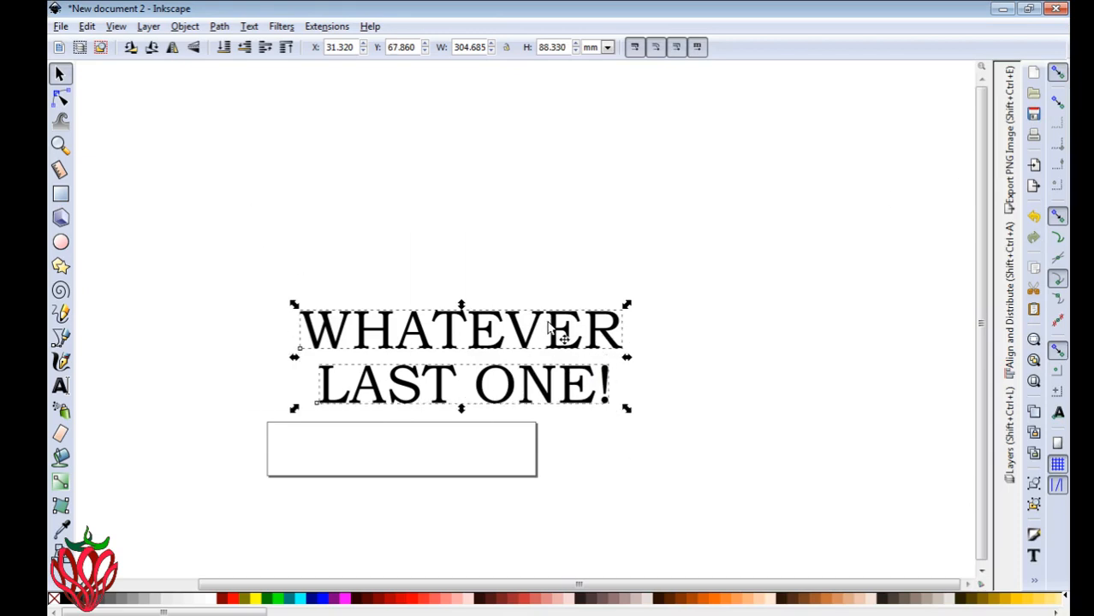
left_click_drag(548, 330, 516, 462)
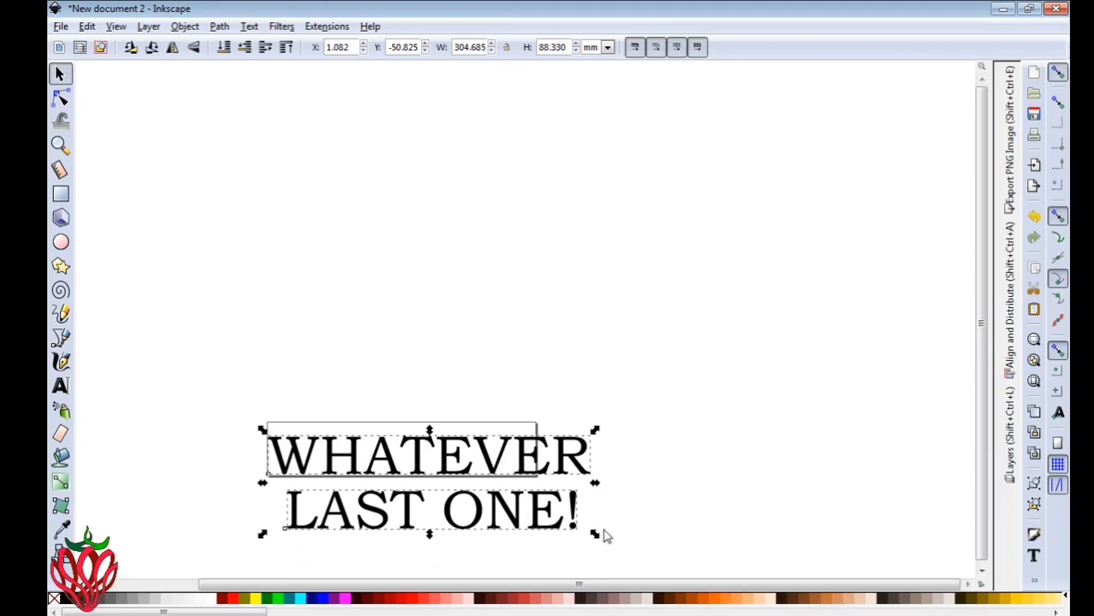
left_click_drag(594, 537, 546, 527)
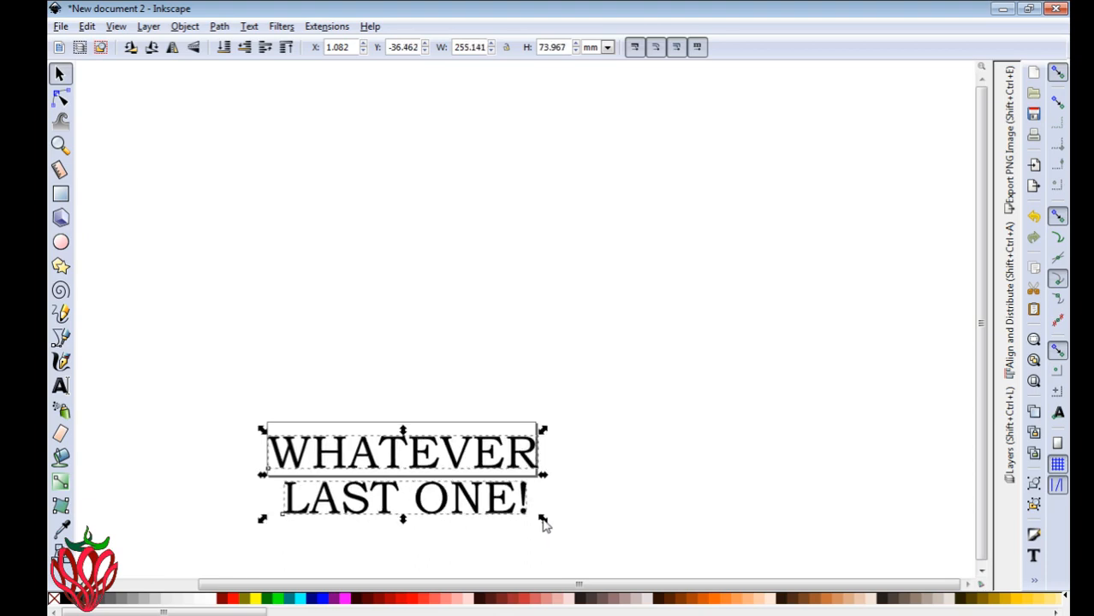
left_click(430, 374)
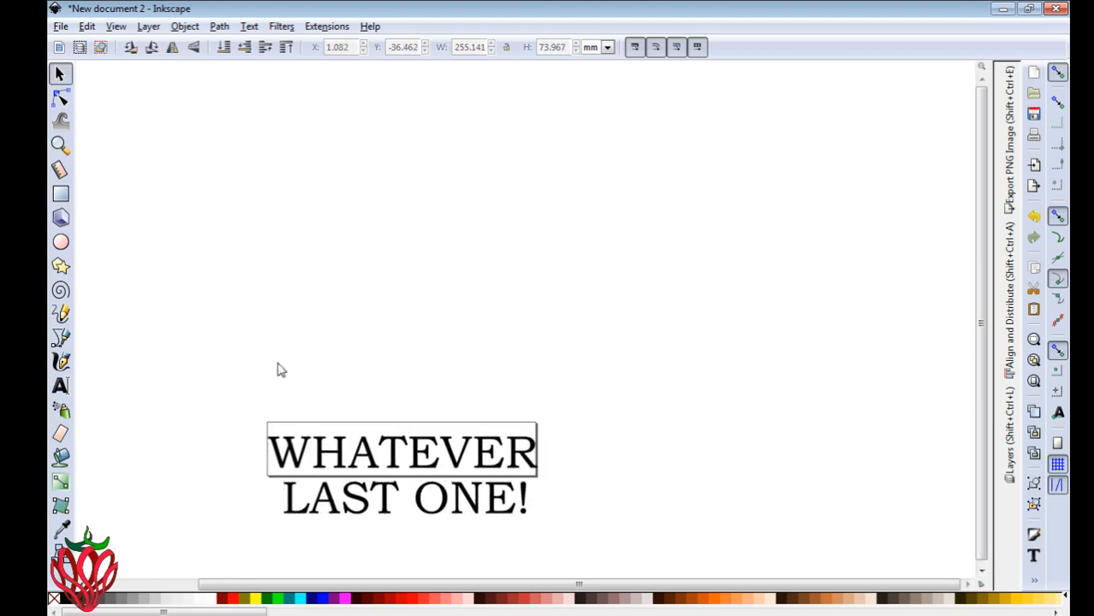
Step: Move LAST ONE! up clear of the page and shift WHATEVER down to sit on the page's lower edge
left_click_drag(227, 358, 571, 552)
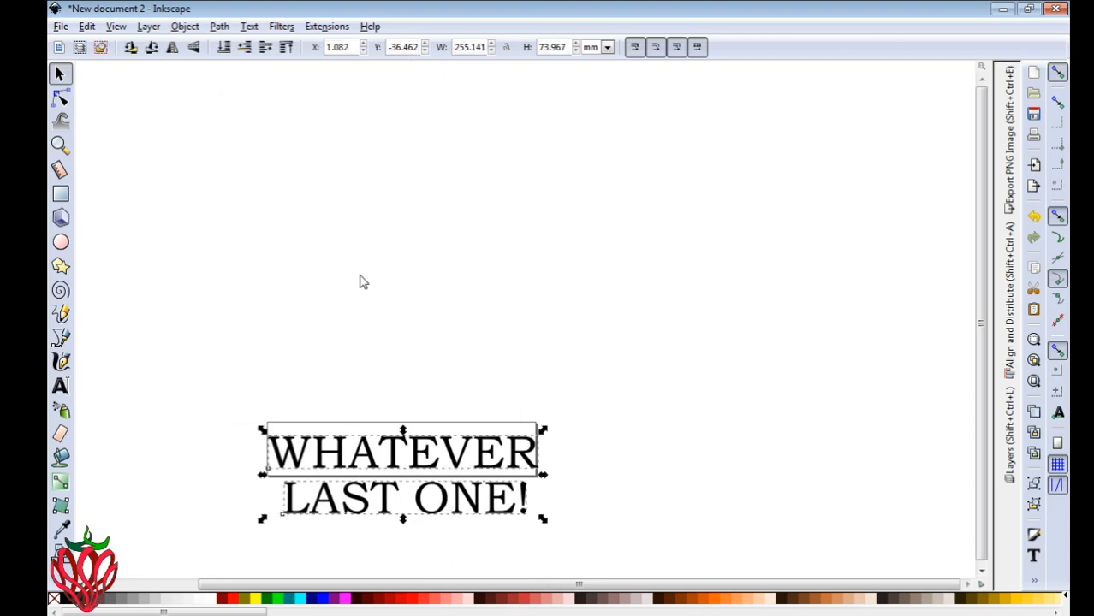
key("ctrl+shift+g")
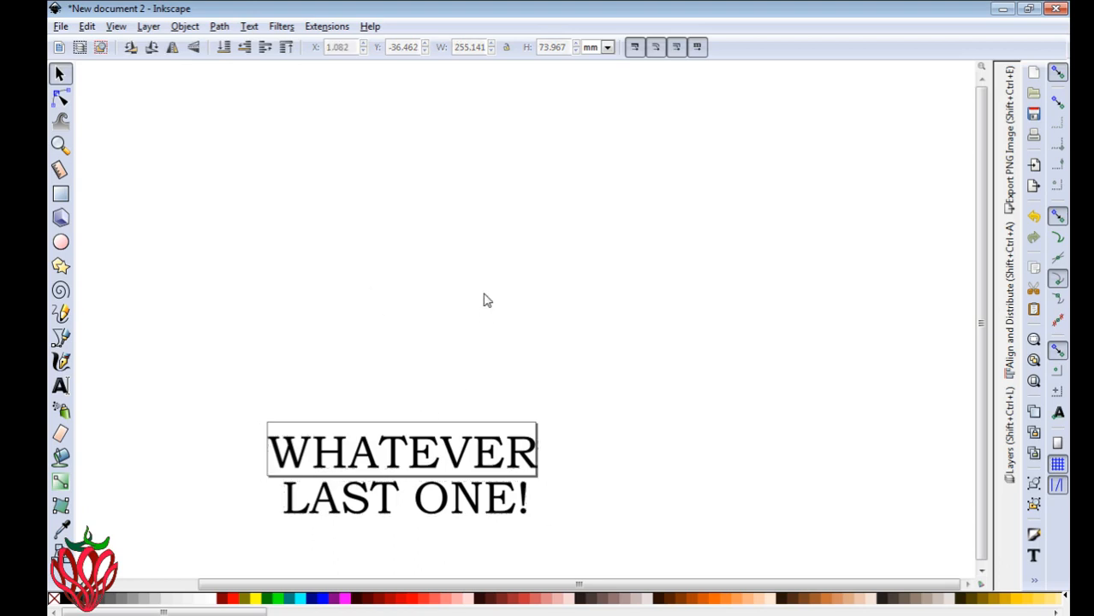
left_click_drag(484, 506, 361, 251)
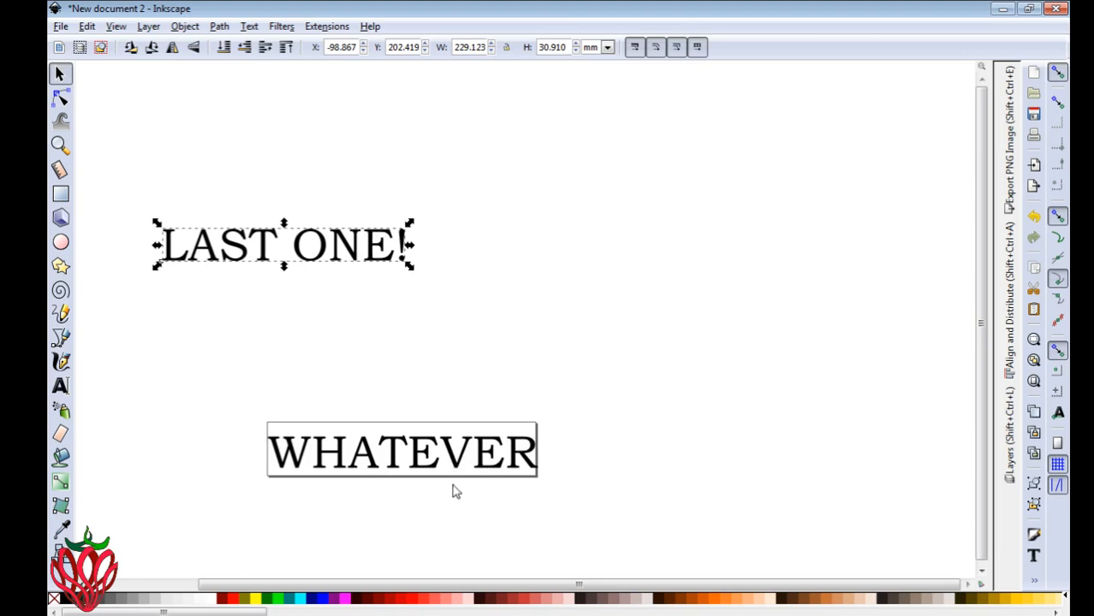
left_click(455, 456)
left_click_drag(468, 468, 467, 480)
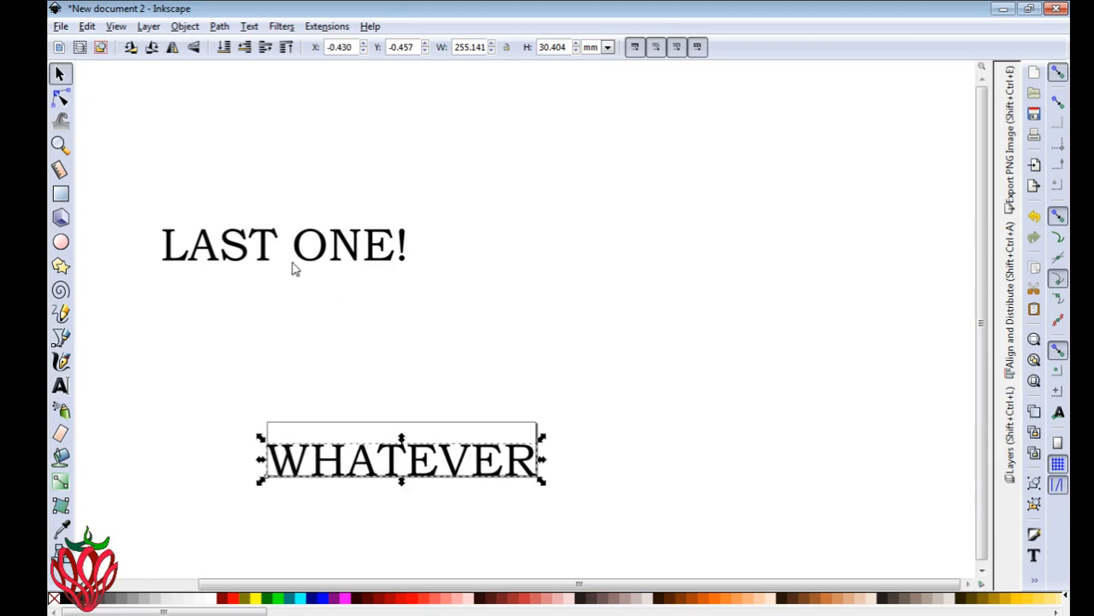
Step: Convert the WHATEVER text to a path
left_click(220, 26)
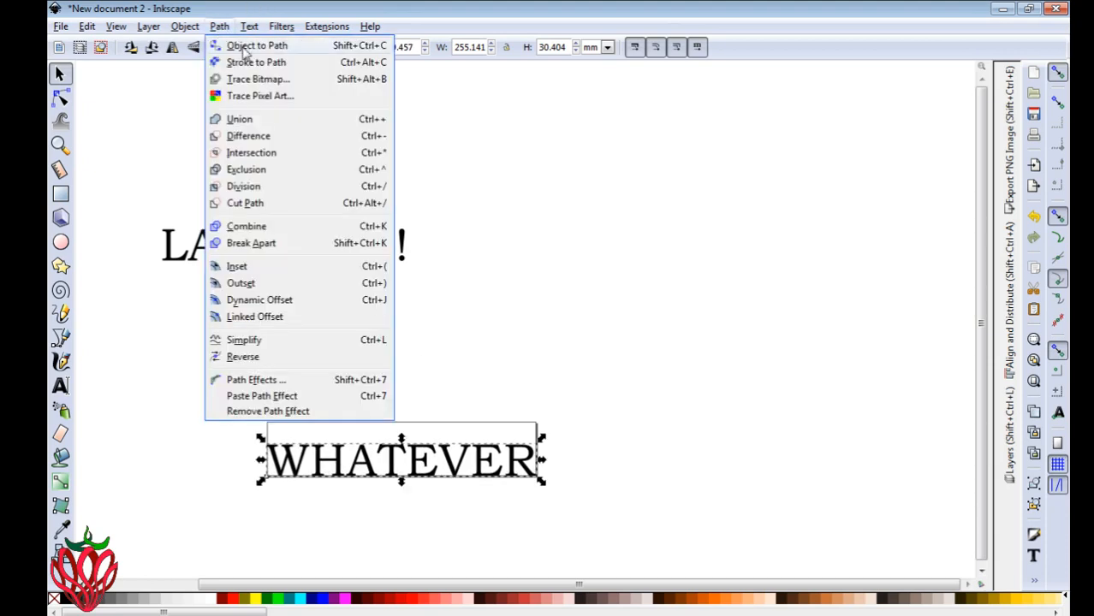
left_click(248, 45)
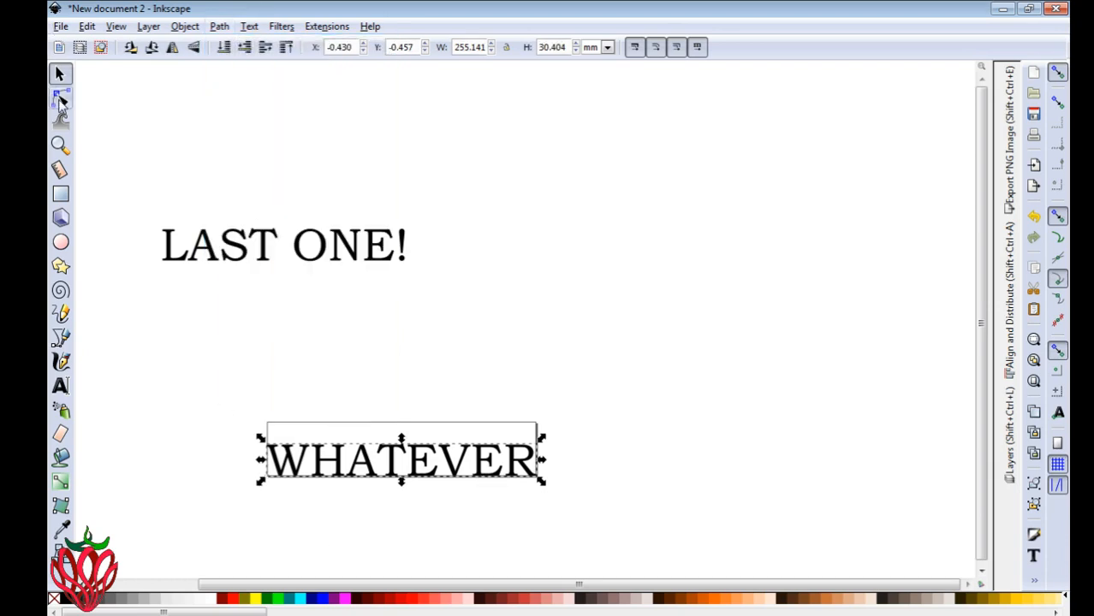
left_click(60, 100)
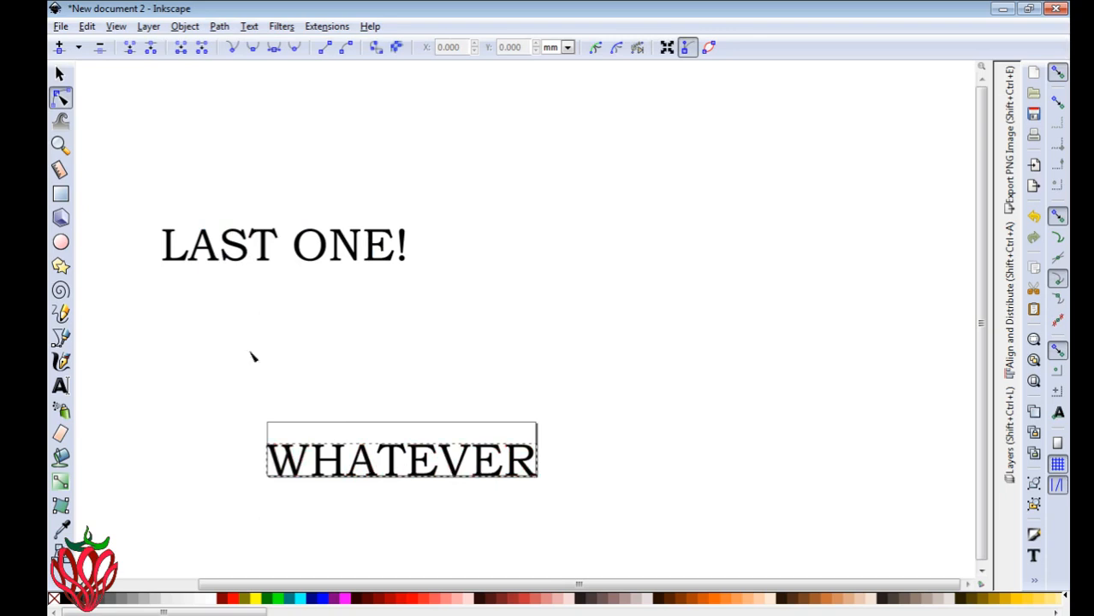
left_click(60, 75)
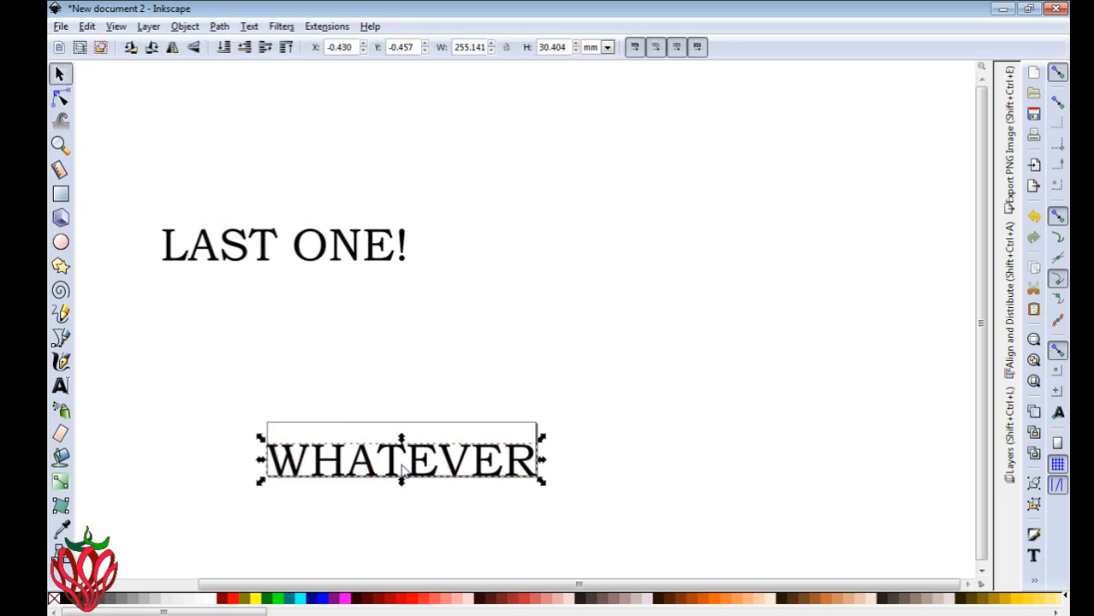
key("Escape")
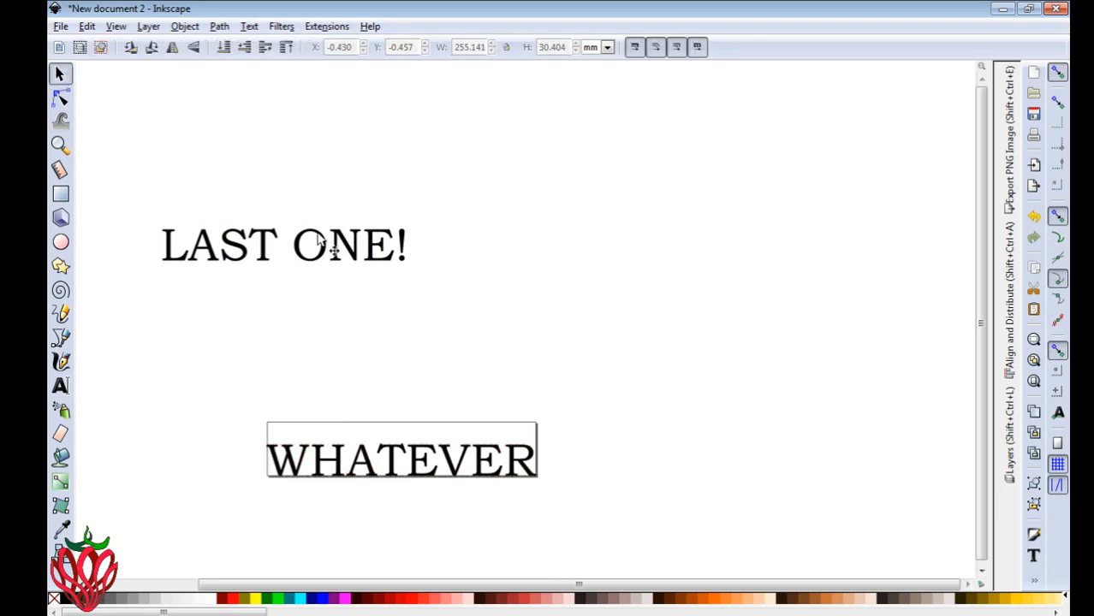
Step: Add the Envelope Deformation path effect to the WHATEVER path
left_click(394, 457)
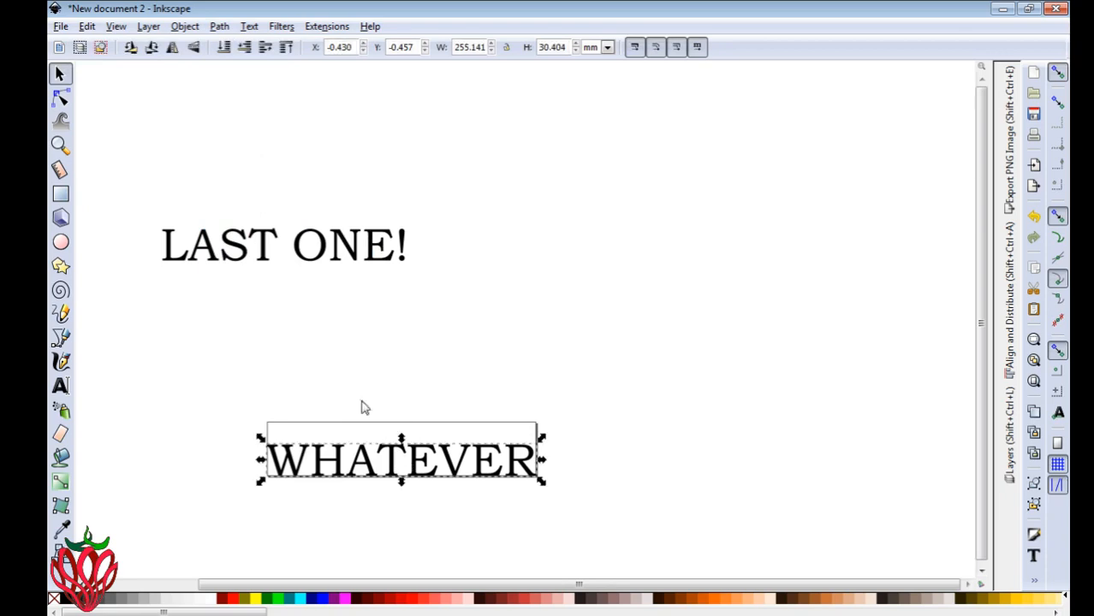
left_click(219, 27)
left_click(257, 380)
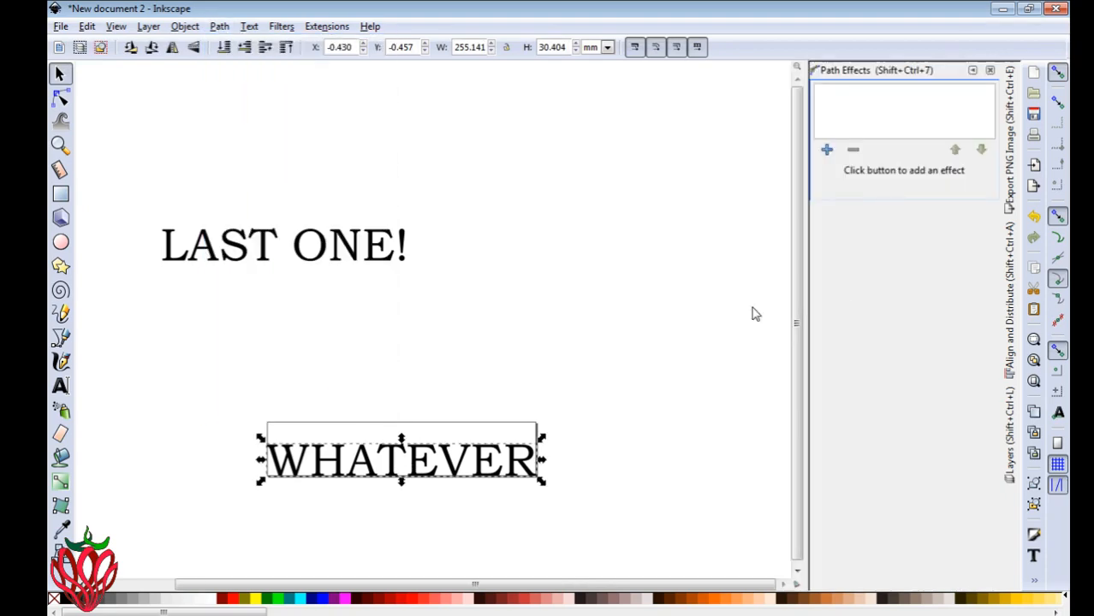
left_click(827, 150)
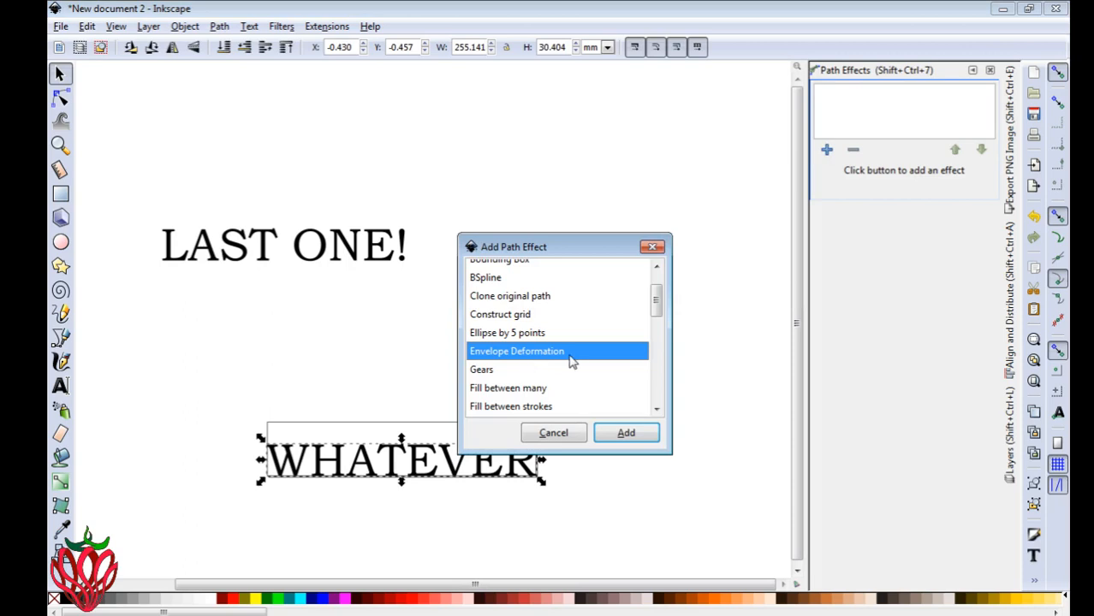
left_click(626, 432)
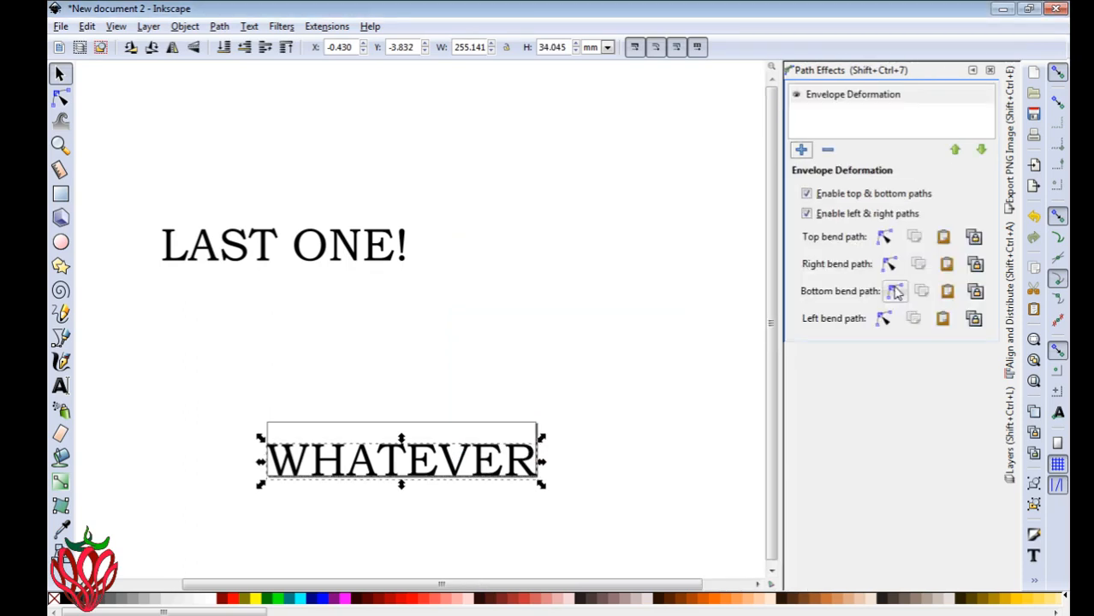
Step: Bend WHATEVER's top envelope path upward into an arch reaching the page's upper edge, and disable its left and right paths
left_click(884, 238)
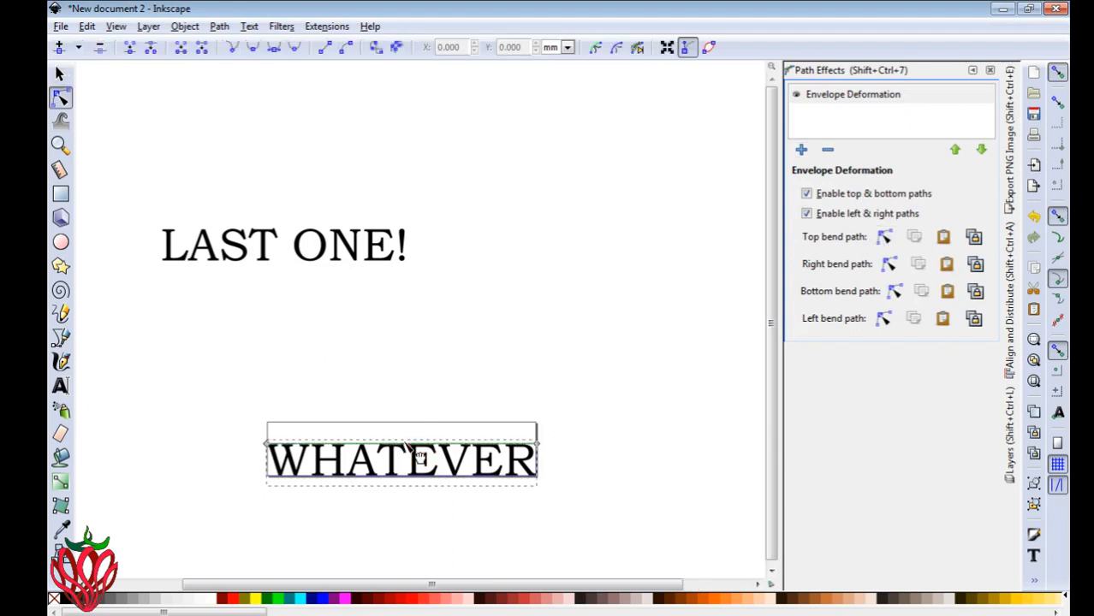
left_click_drag(403, 444, 403, 428)
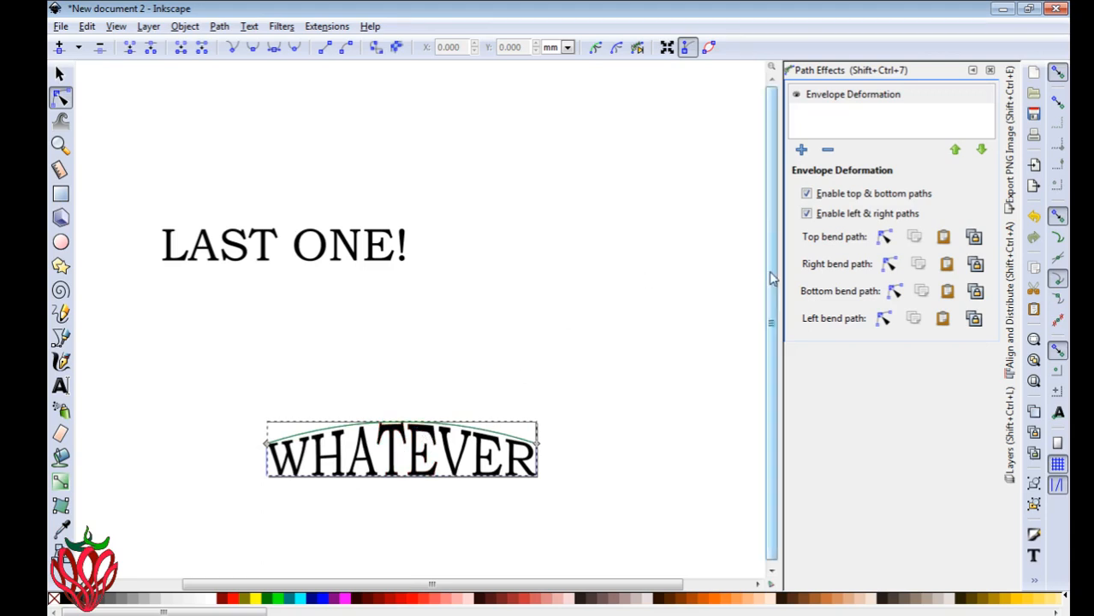
left_click(807, 215)
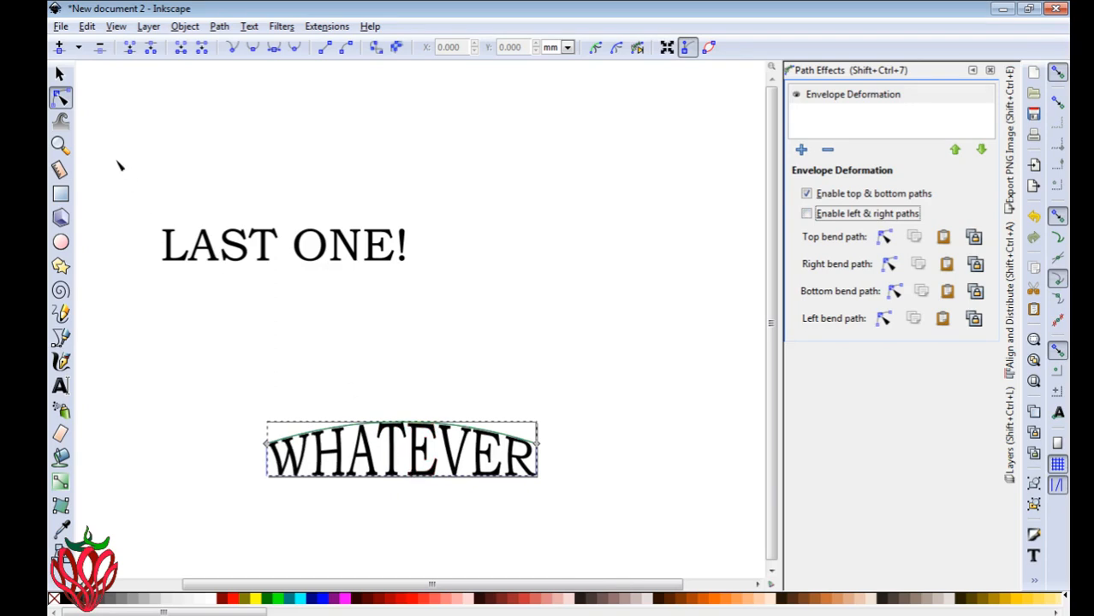
Step: Move WHATEVER off the page to above LAST ONE!, and place LAST ONE! centered against the page's upper edge
left_click(60, 74)
left_click_drag(419, 451, 439, 161)
left_click(385, 207)
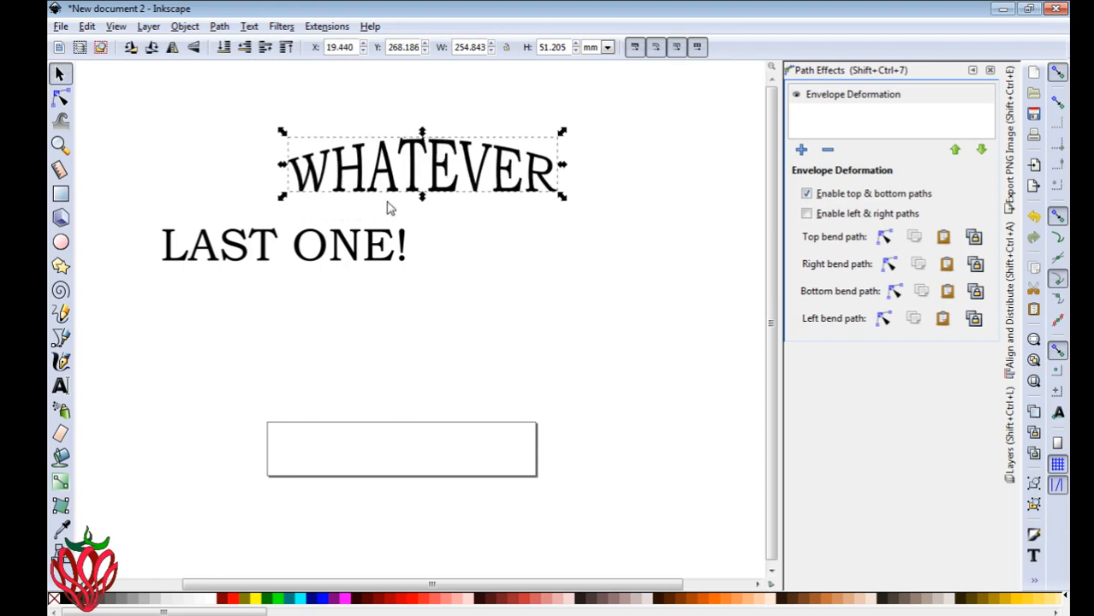
left_click_drag(363, 255, 478, 447)
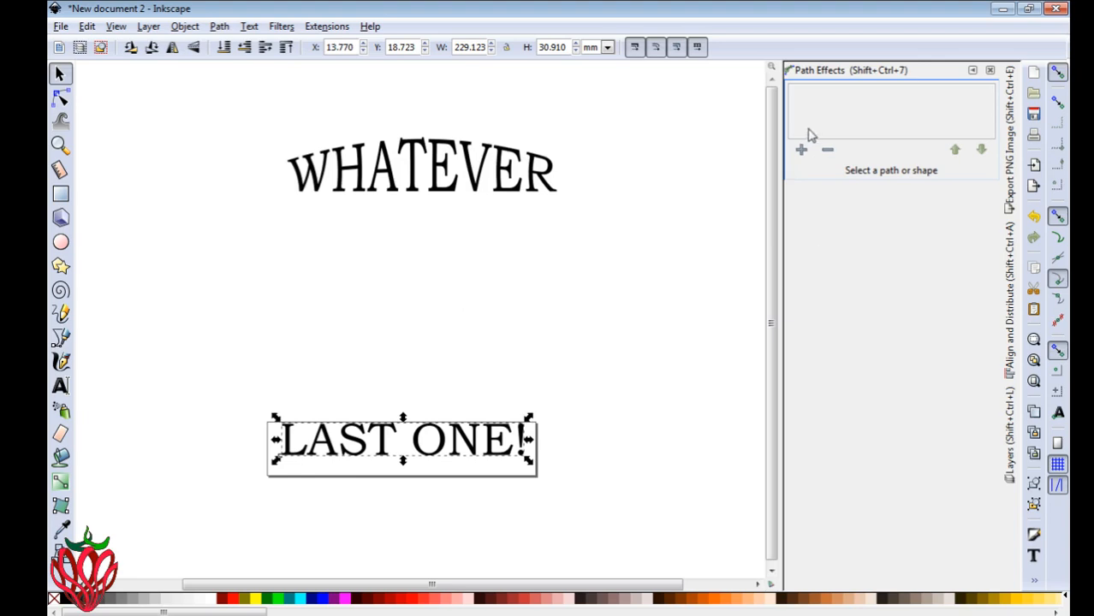
Step: Convert the LAST ONE! text to a path and add the Envelope Deformation path effect to it
left_click(226, 27)
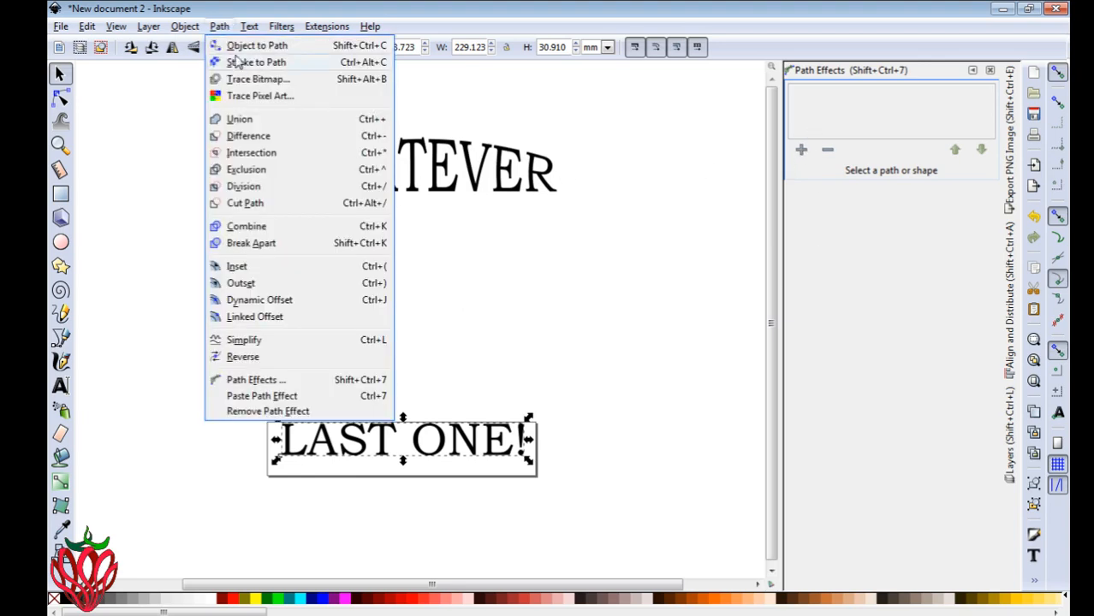
left_click(240, 45)
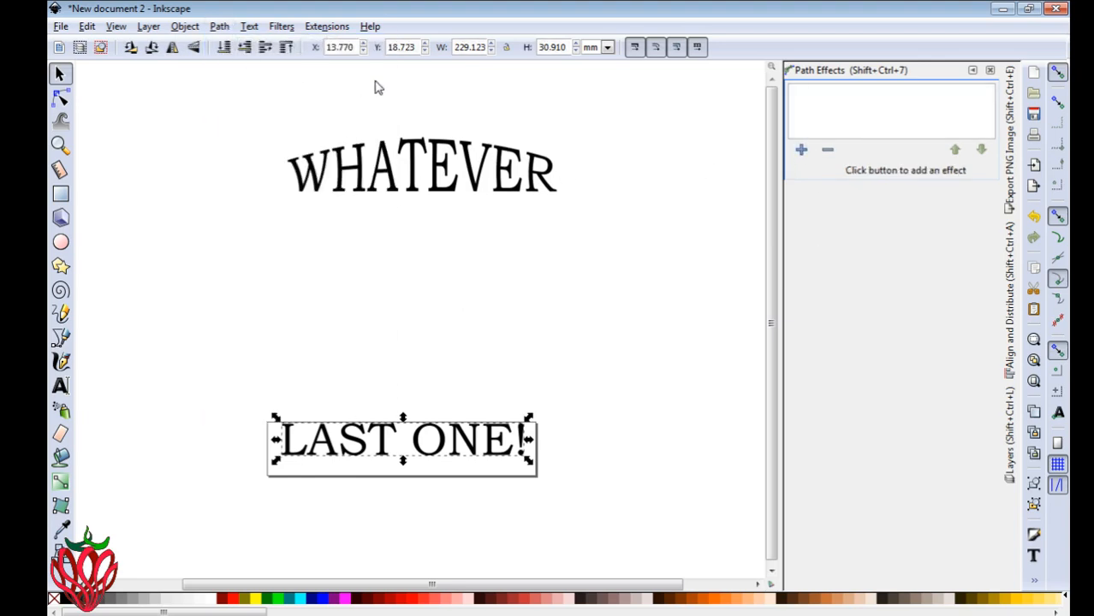
left_click(800, 151)
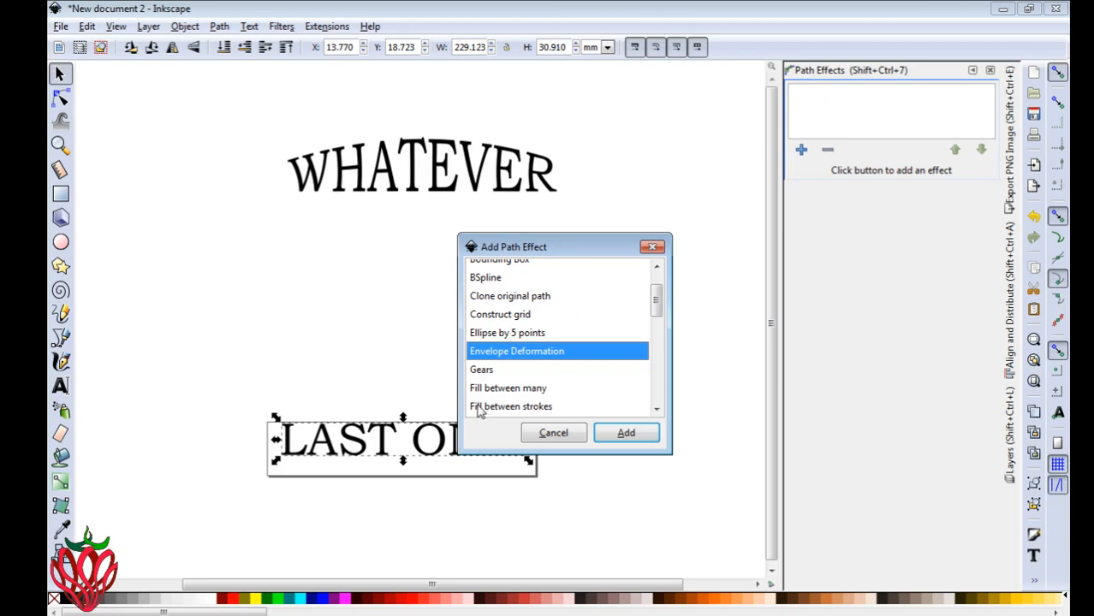
left_click(624, 431)
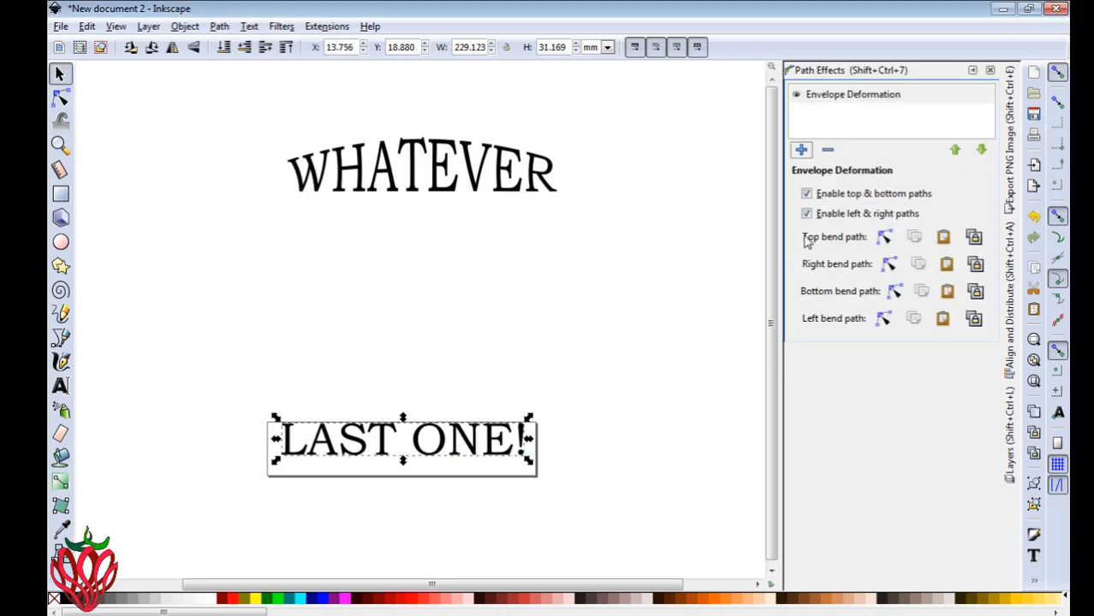
Step: Disable LAST ONE!'s left and right envelope paths and bend its bottom path down to the page's lower edge
left_click(806, 214)
left_click(893, 291)
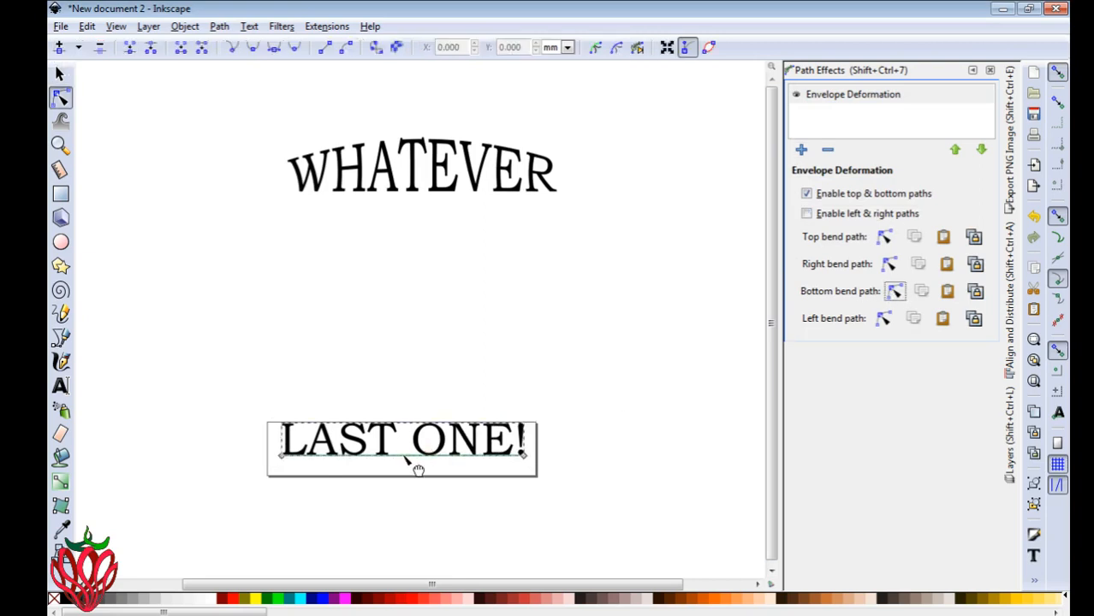
mouse_move(407, 466)
left_mouse_down()
mouse_move(337, 470)
mouse_move(476, 473)
mouse_move(408, 481)
left_mouse_up()
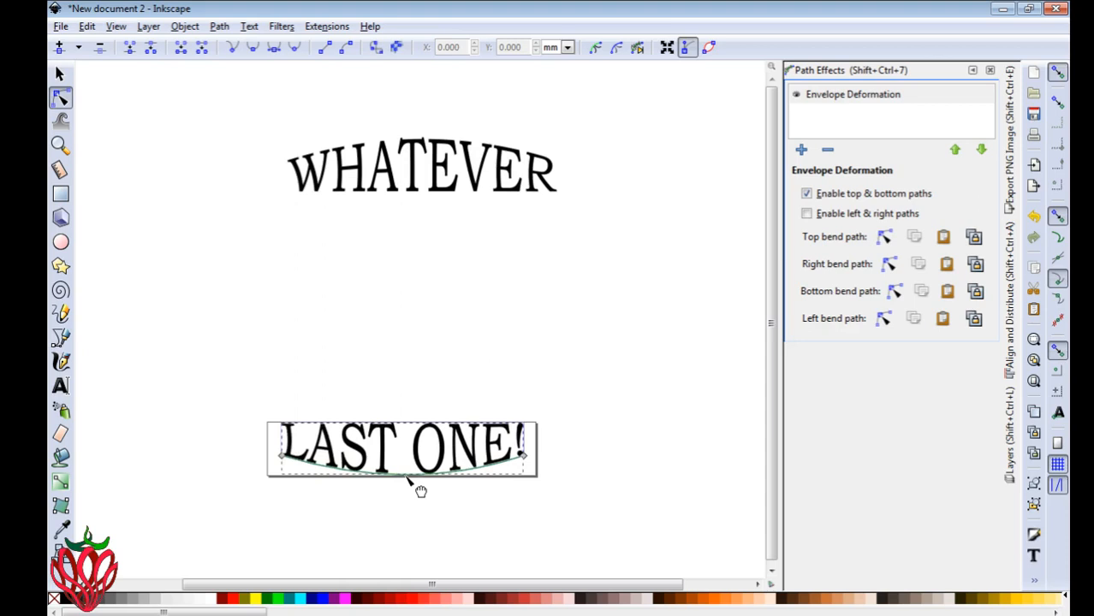
left_click(59, 75)
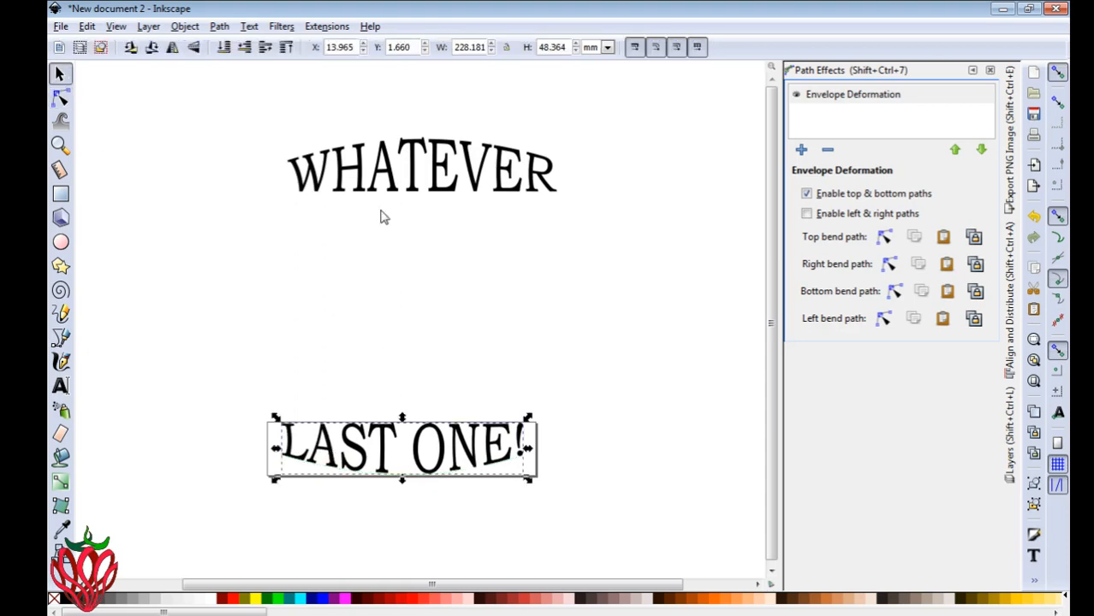
Step: Move the arched WHATEVER down to just above LAST ONE!, roughly centered over it
left_click_drag(423, 190, 420, 352)
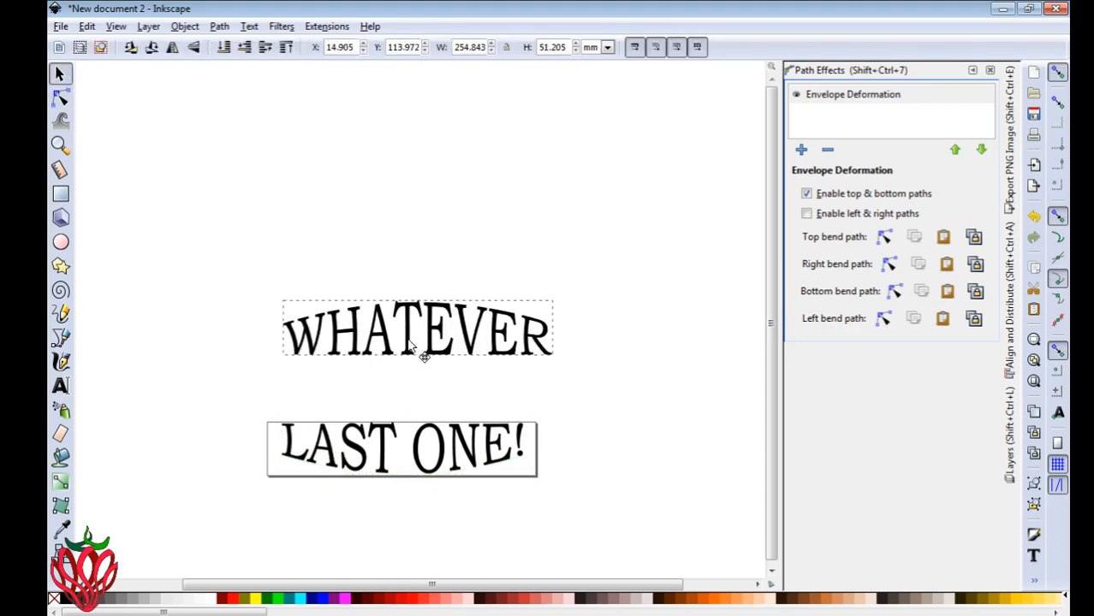
left_click_drag(398, 398, 399, 353)
left_click(395, 399)
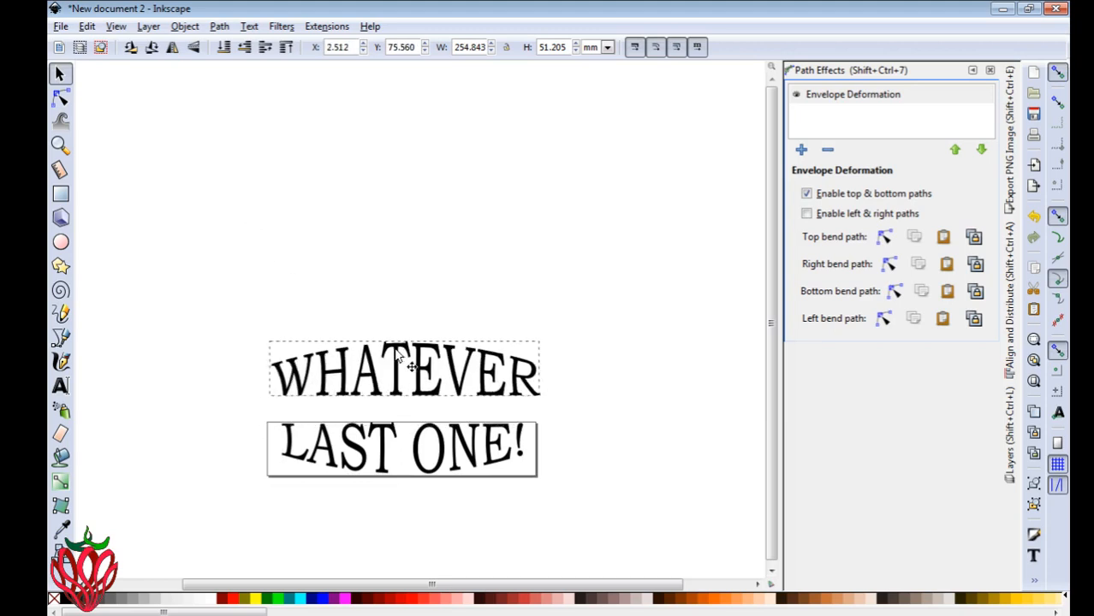
Step: Select both deformed words and convert them to plain paths with Object to Path
left_click_drag(247, 266, 578, 514)
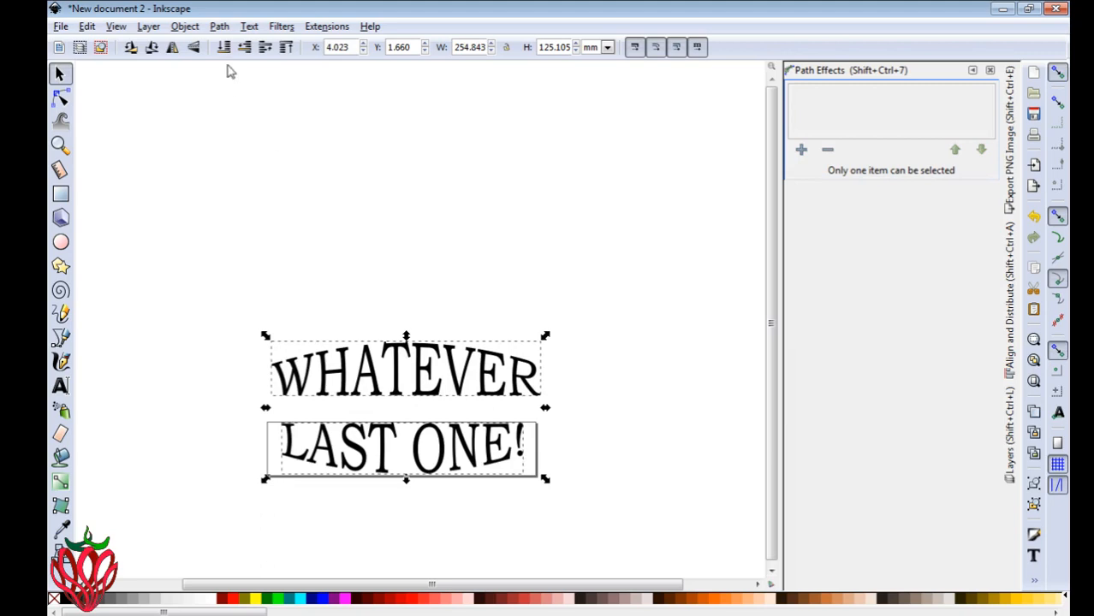
left_click(219, 28)
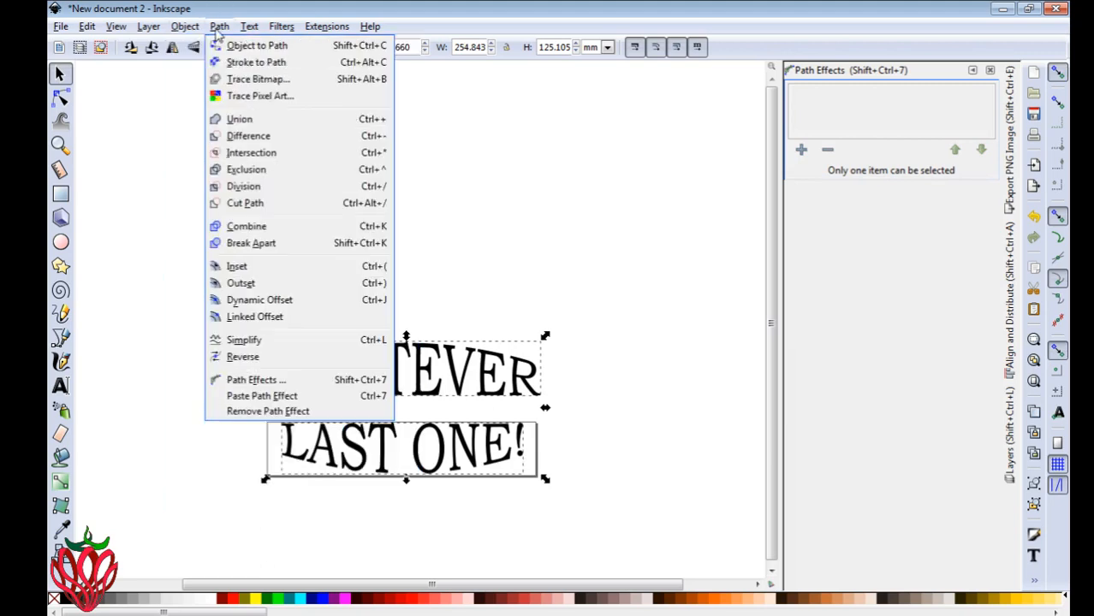
left_click(235, 47)
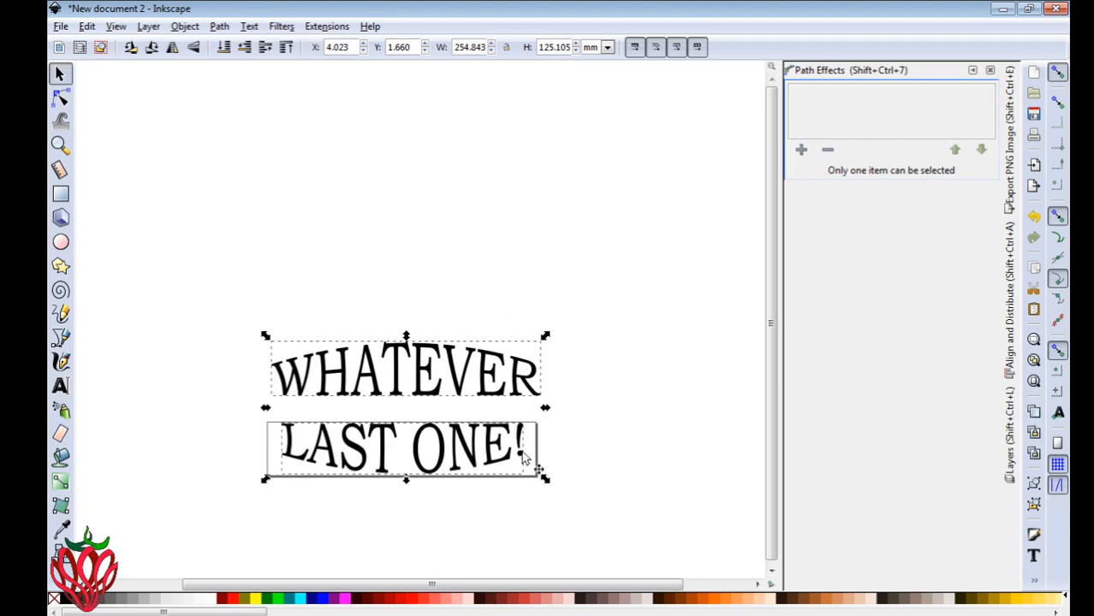
Step: Resize the page to fit the selected WHATEVER and LAST ONE! paths
left_click(60, 25)
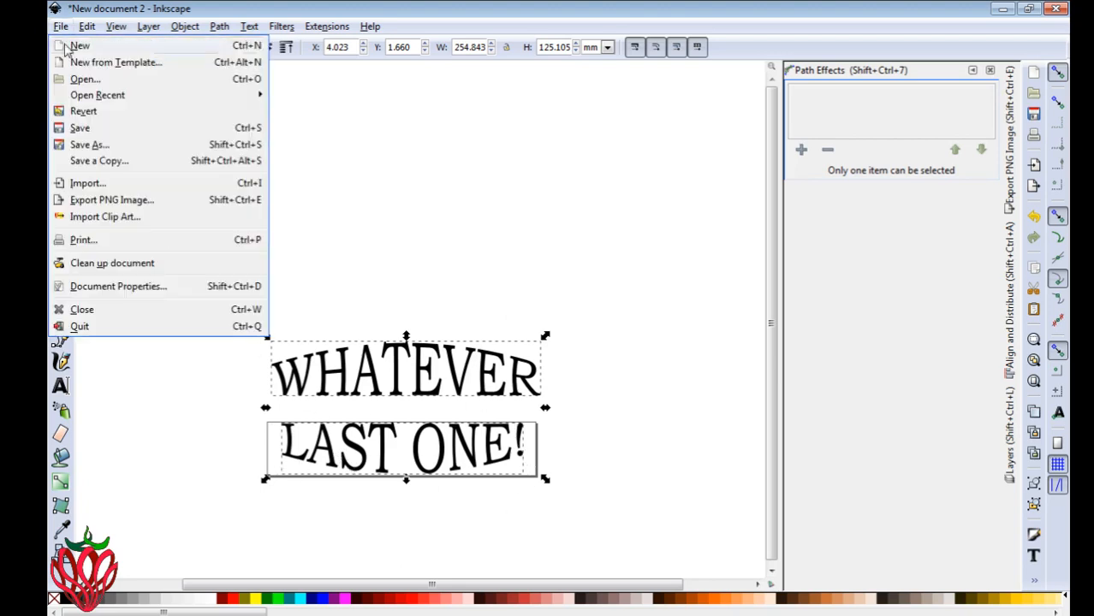
mouse_move(86, 26)
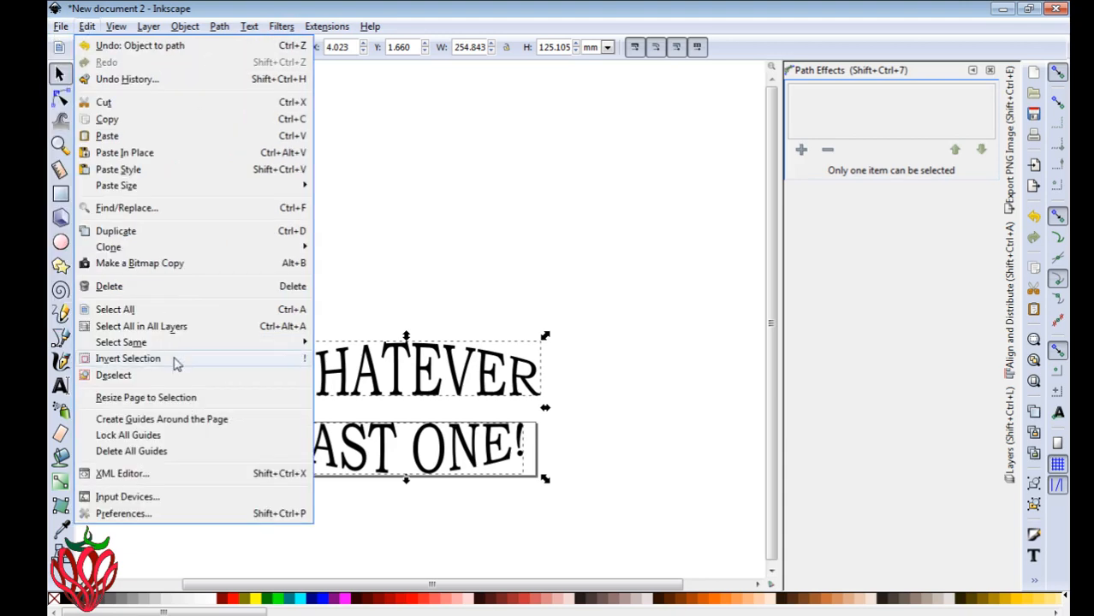
left_click(178, 398)
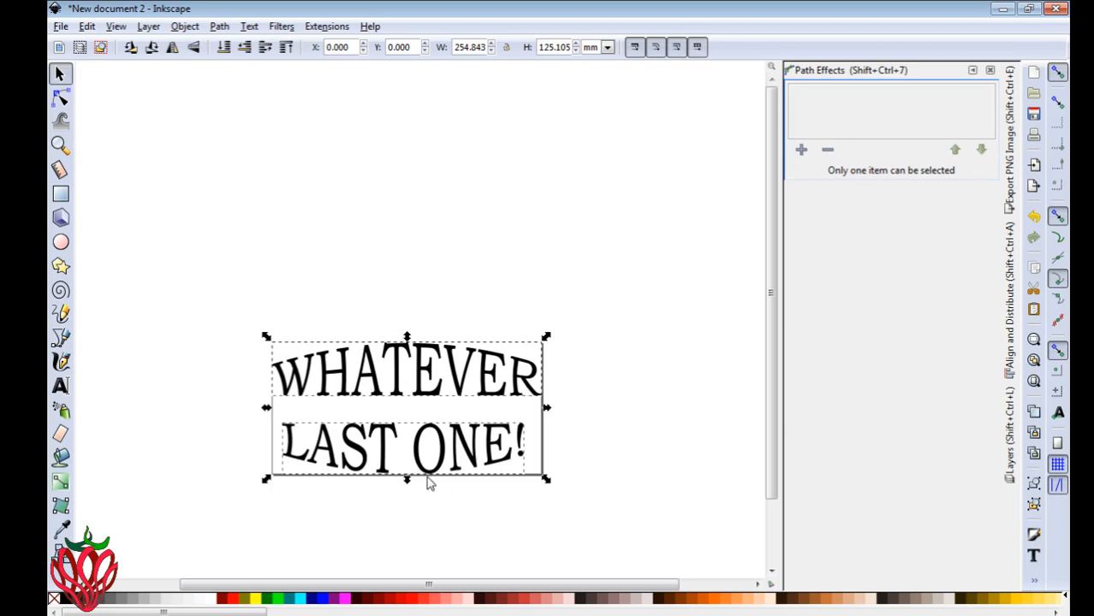
Step: Save the drawing to the desktop as a Plain SVG file named DEFORMED TEXT
left_click(61, 28)
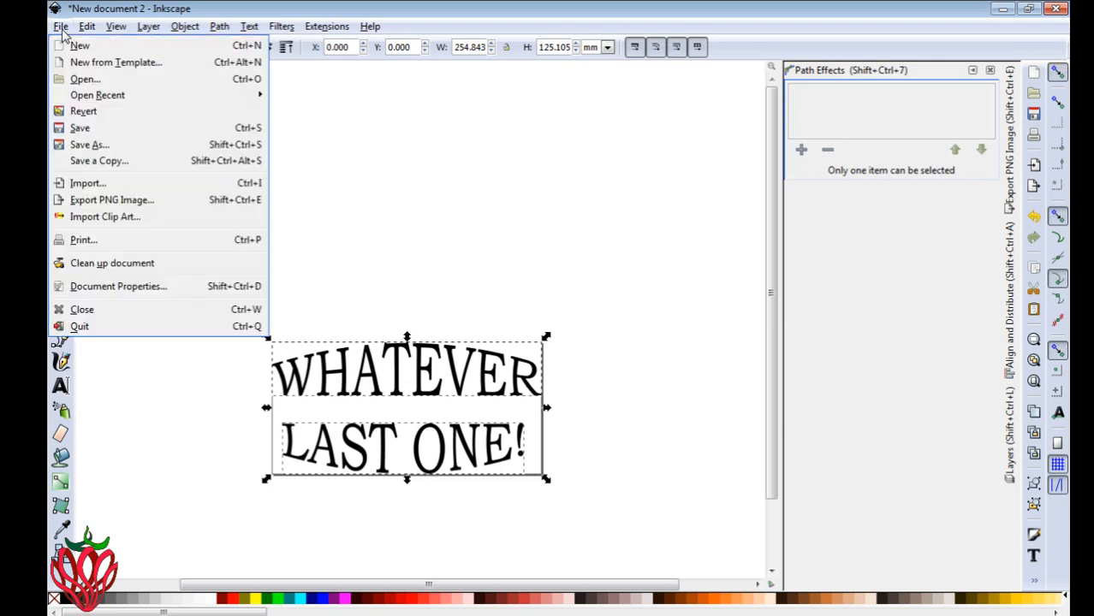
left_click(146, 147)
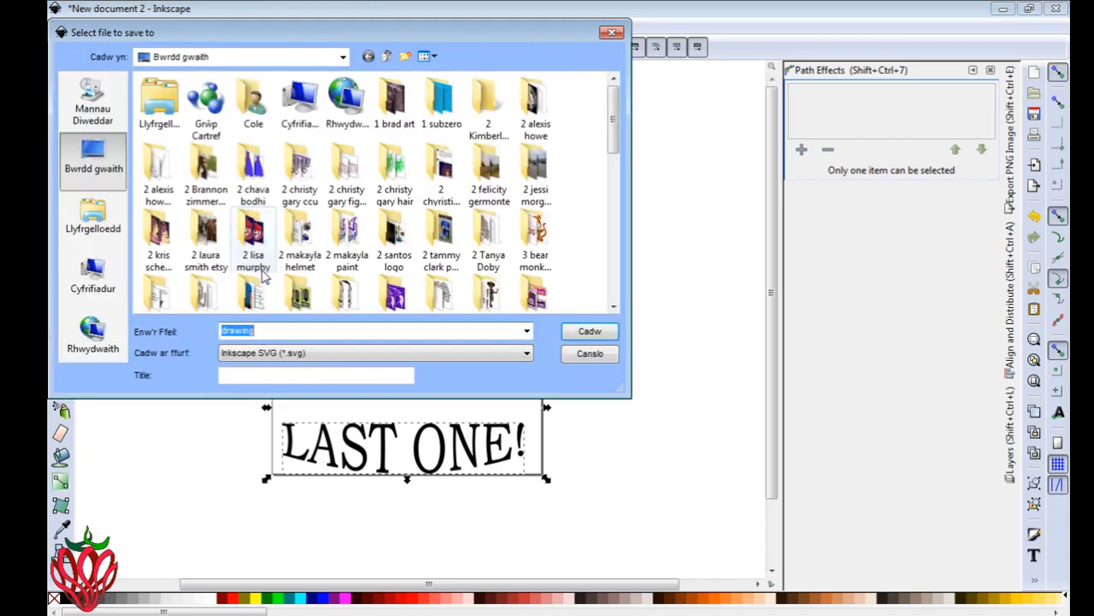
left_click(327, 355)
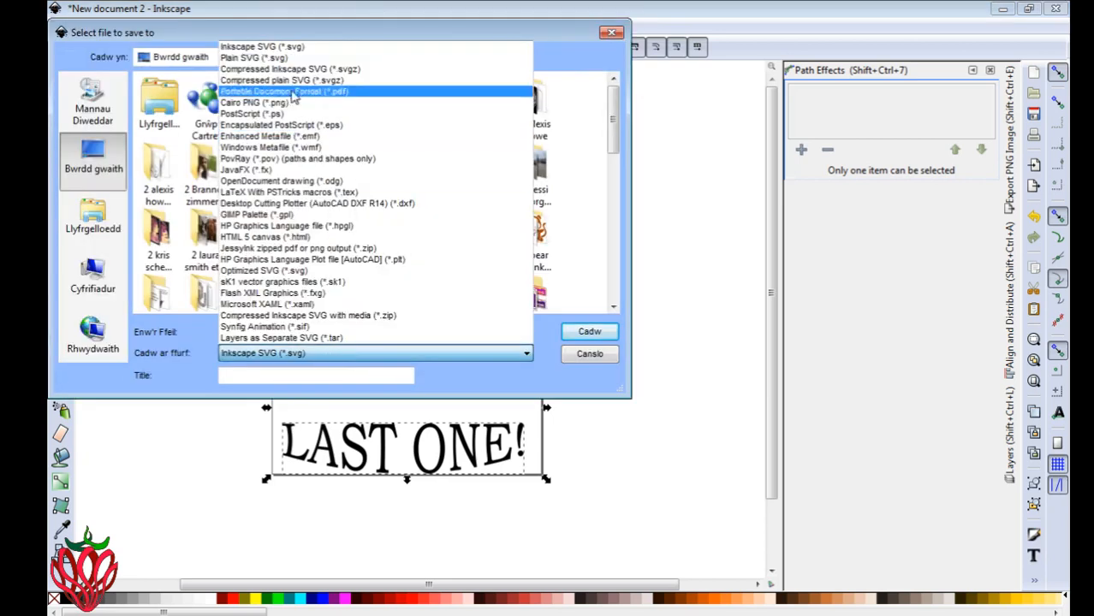
left_click(257, 58)
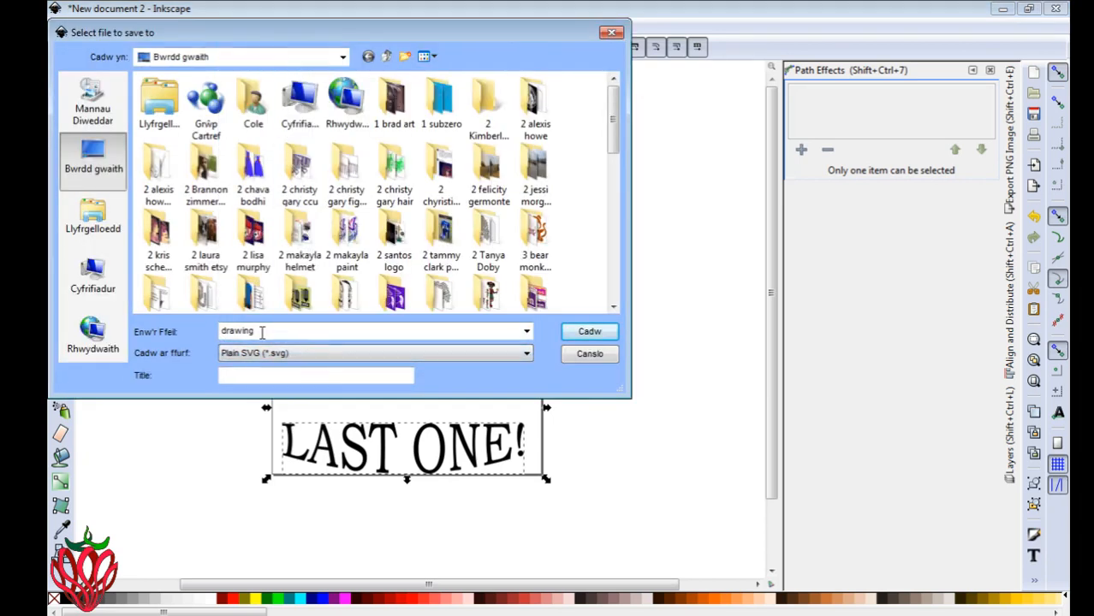
left_click_drag(262, 333, 222, 336)
type("DE")
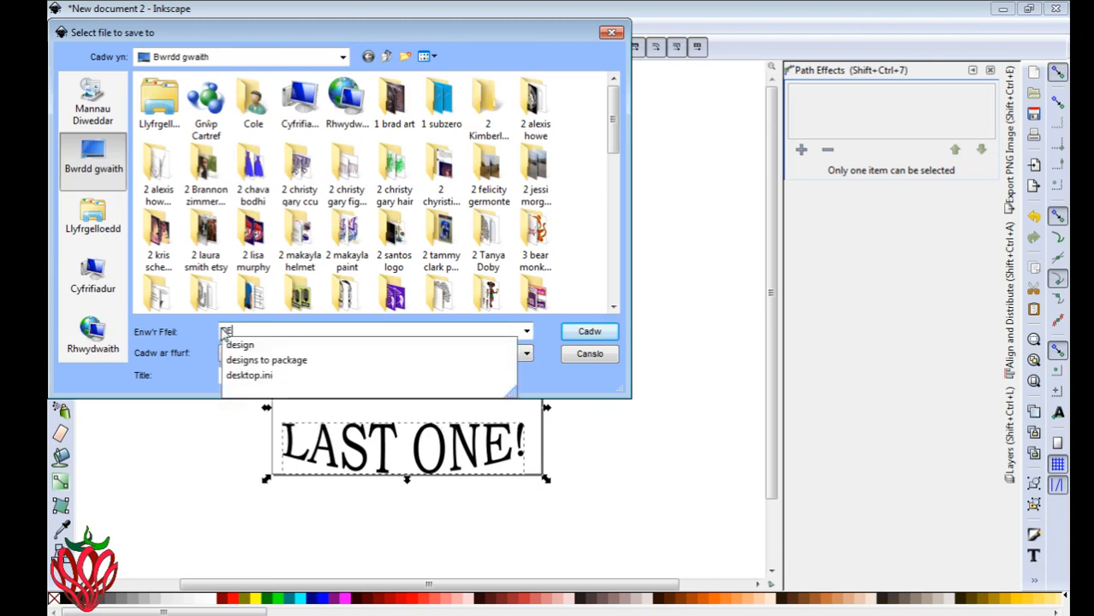
type("FORM")
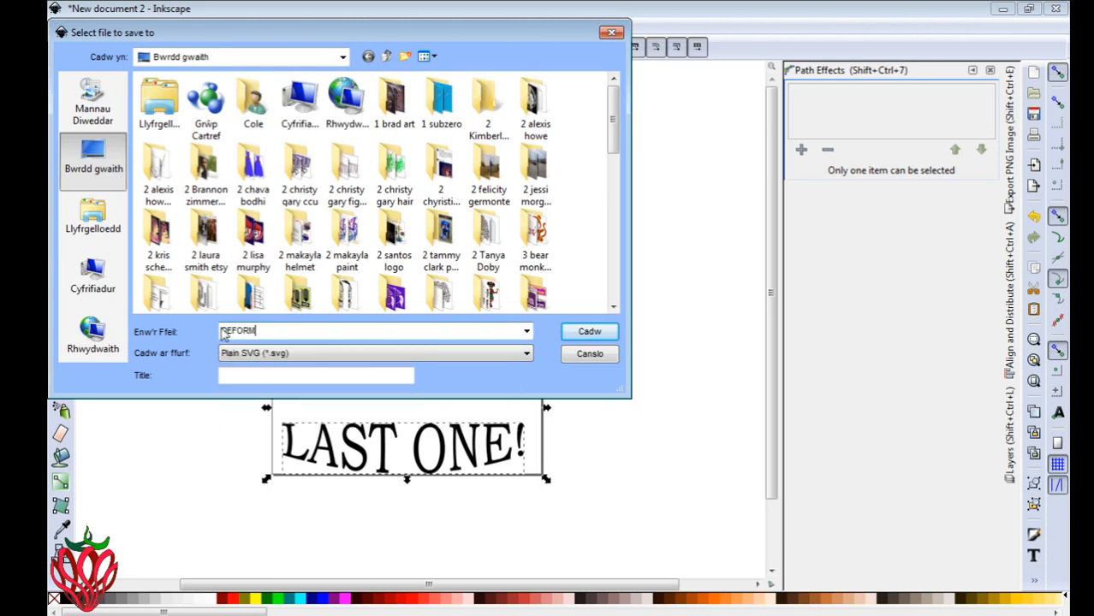
type("ED TEXT")
left_click(589, 332)
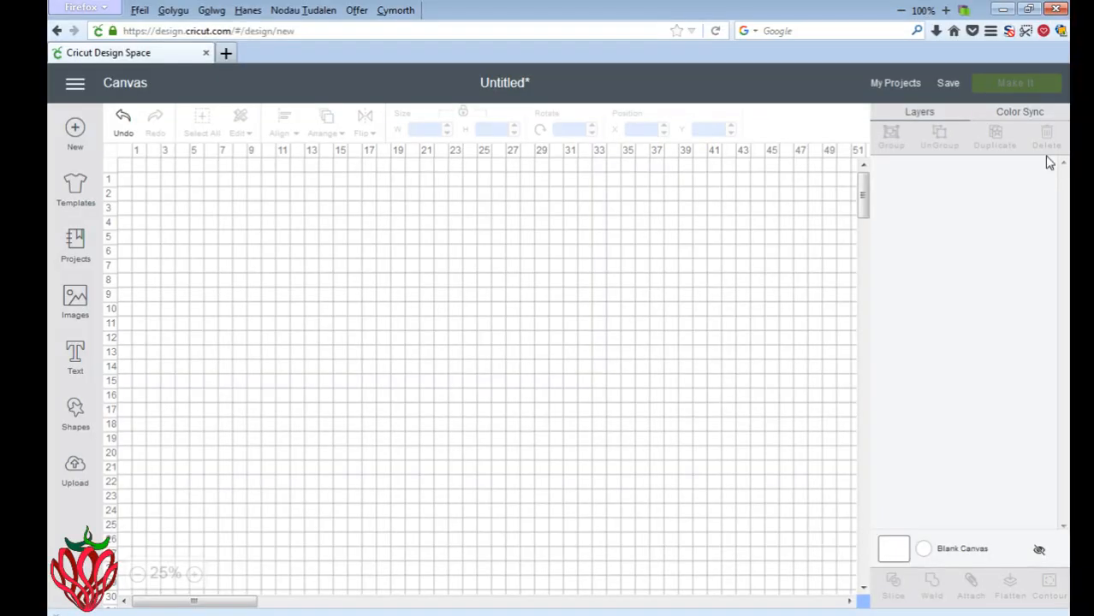
Step: In Cricut Design Space, upload the DEFORMED TEXT image, save it under that name and insert it into the canvas
left_click(75, 471)
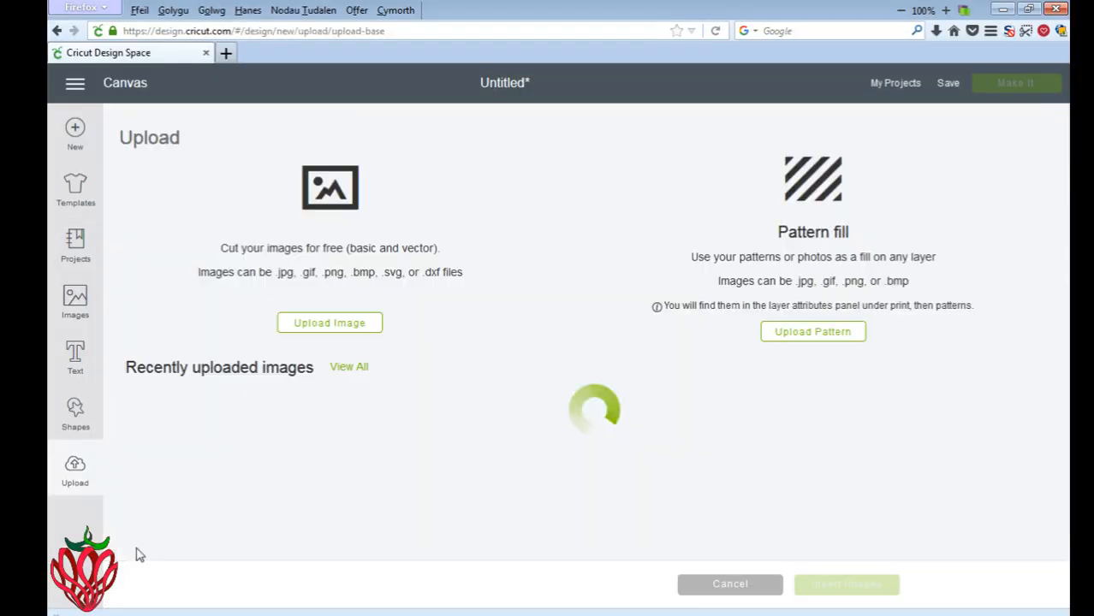
left_click(331, 326)
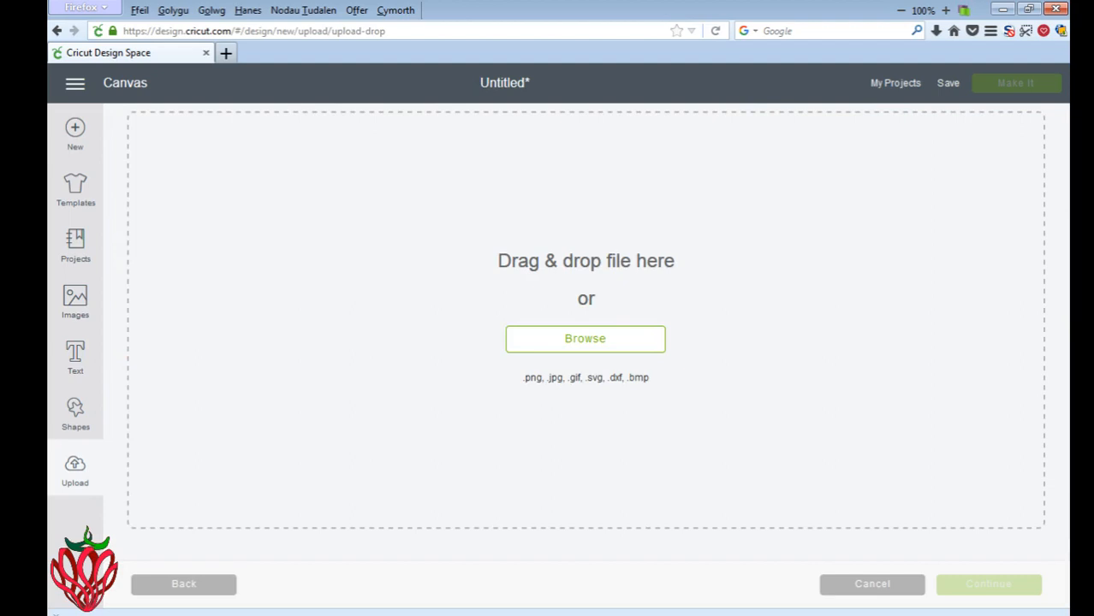
left_click_drag(1093, 256, 596, 256)
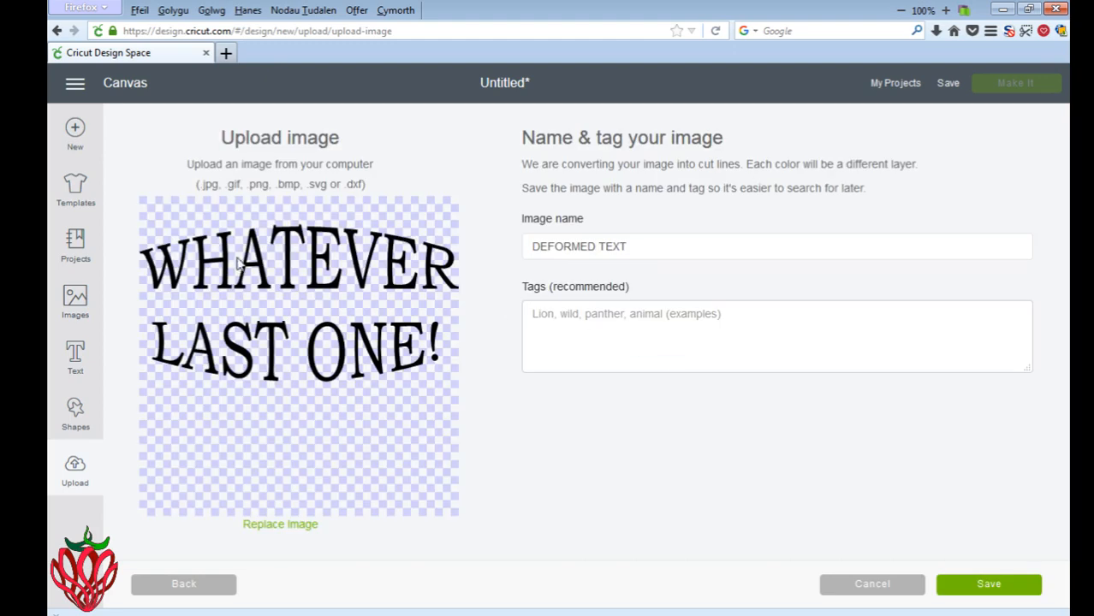
left_click(988, 585)
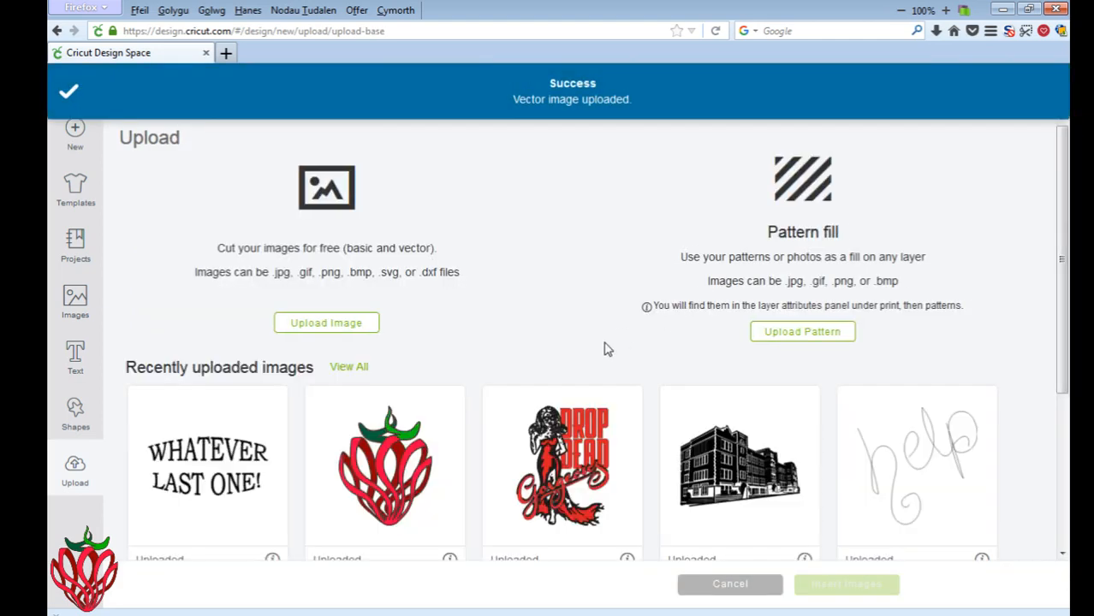
left_click(227, 462)
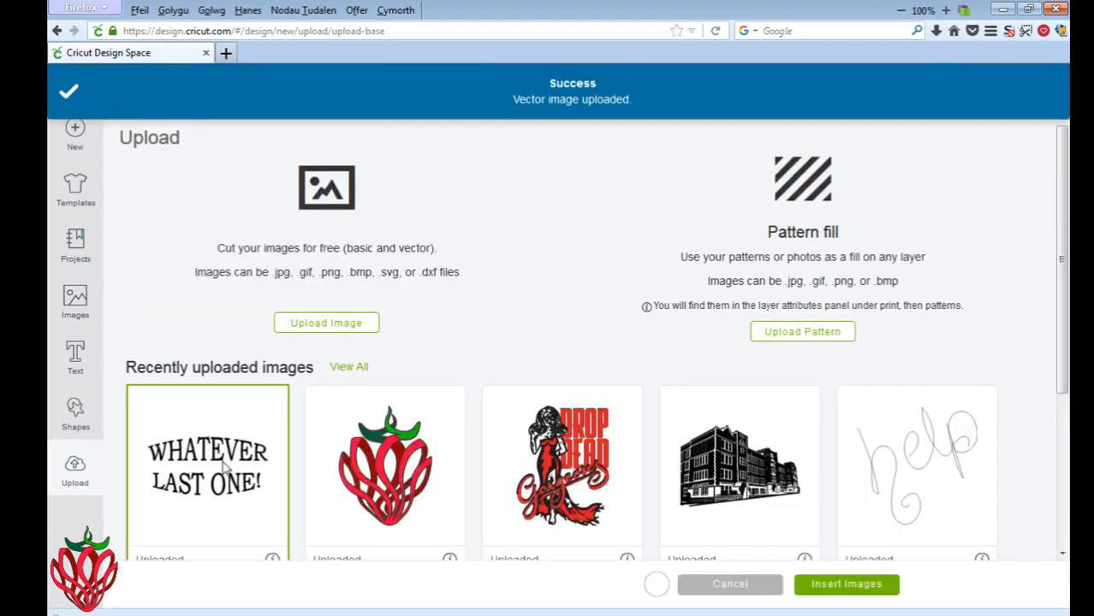
left_click(845, 585)
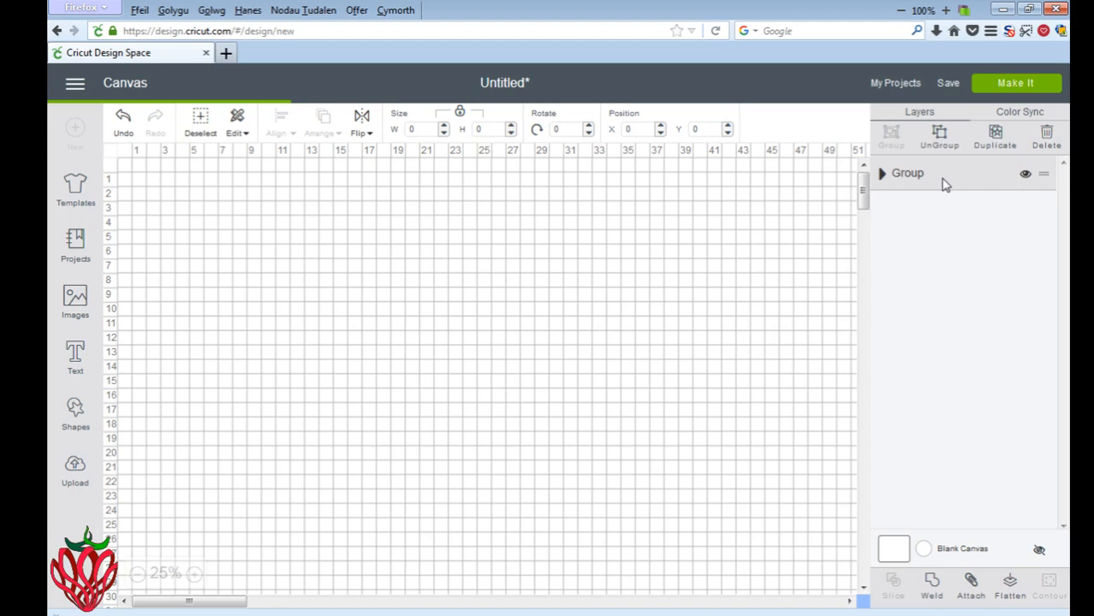
Step: Examine the sublayers inside the inserted group and its lower DEFORMED TEXT layer, and collapse them again
left_click(944, 178)
left_click(894, 245)
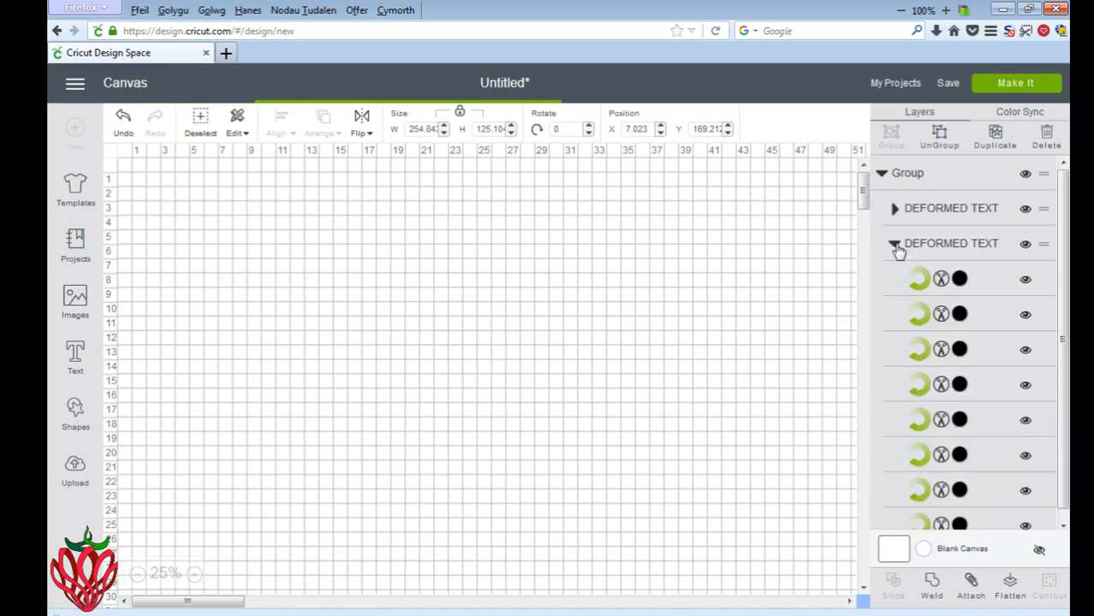
left_click(894, 244)
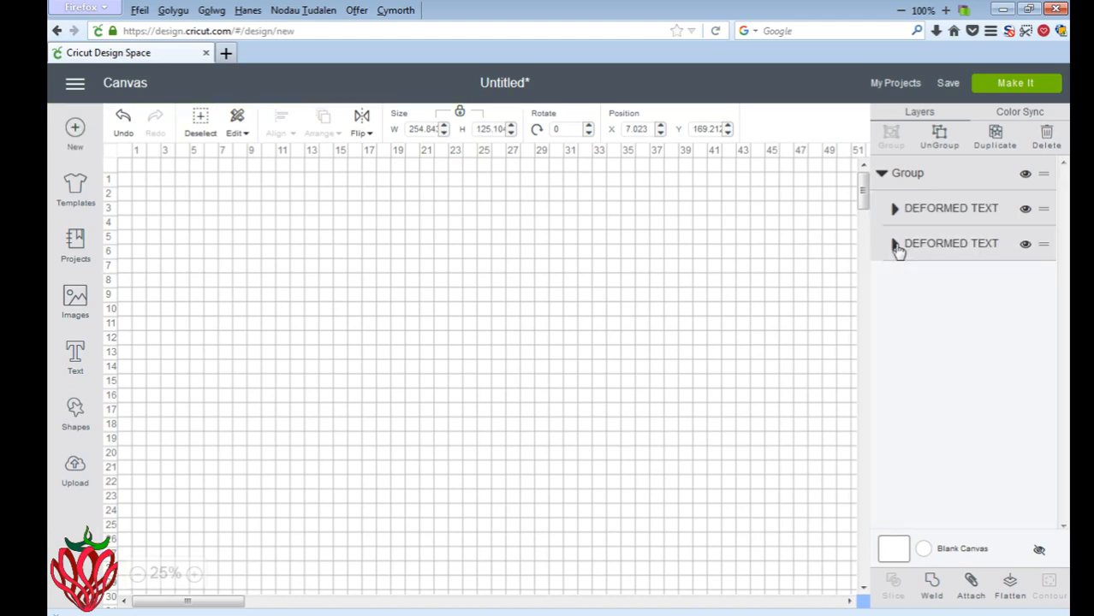
left_click(882, 173)
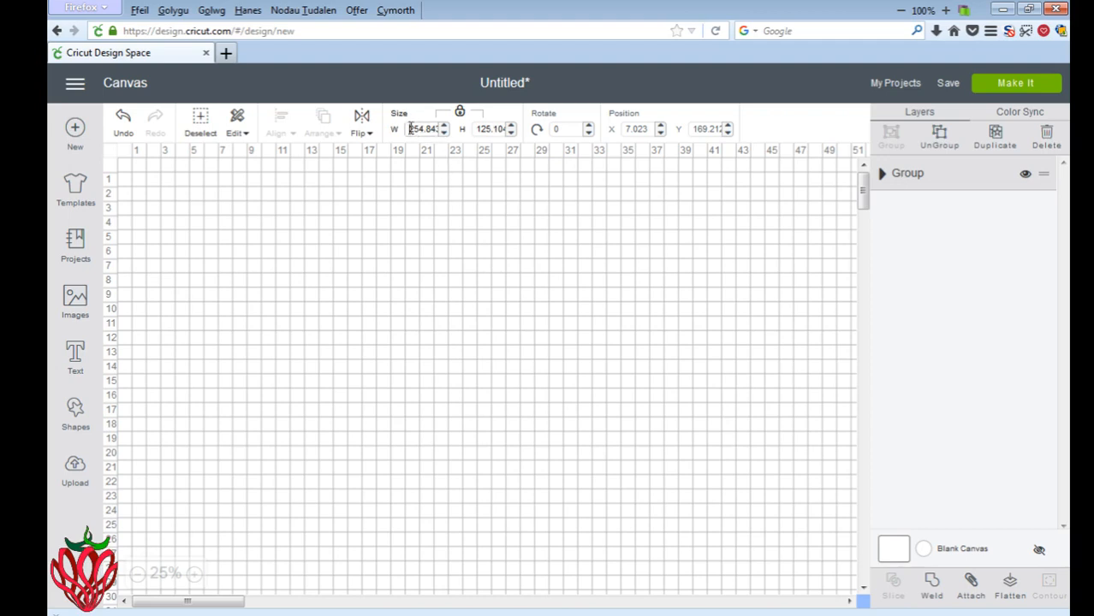
Step: Set the group's width to 10 in with proportions locked and its position to X 0, Y 0
left_click_drag(410, 129, 437, 128)
type("10")
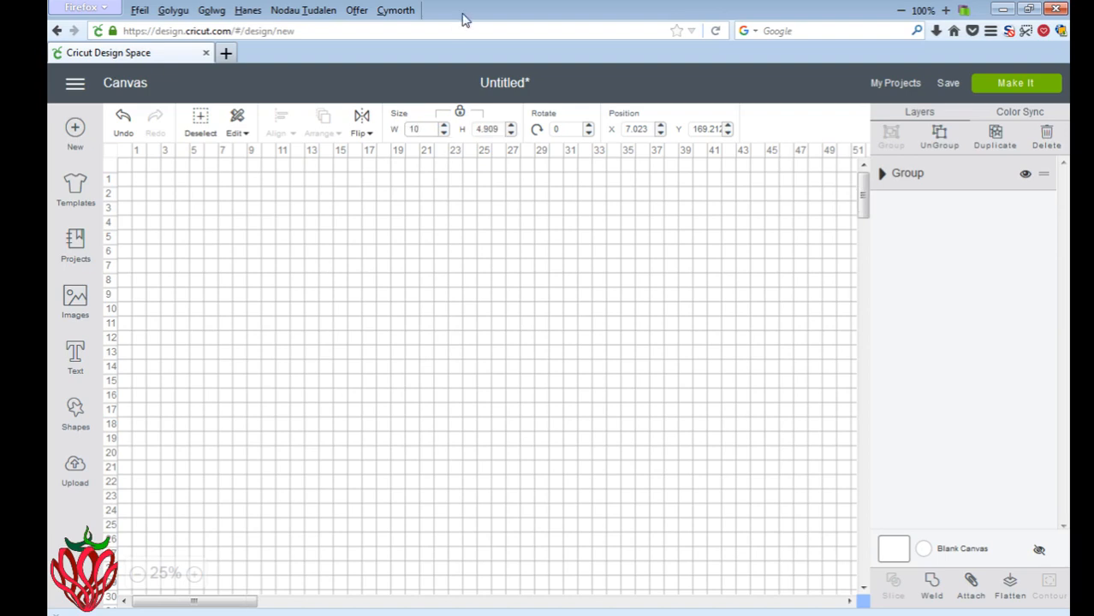
left_click(635, 129)
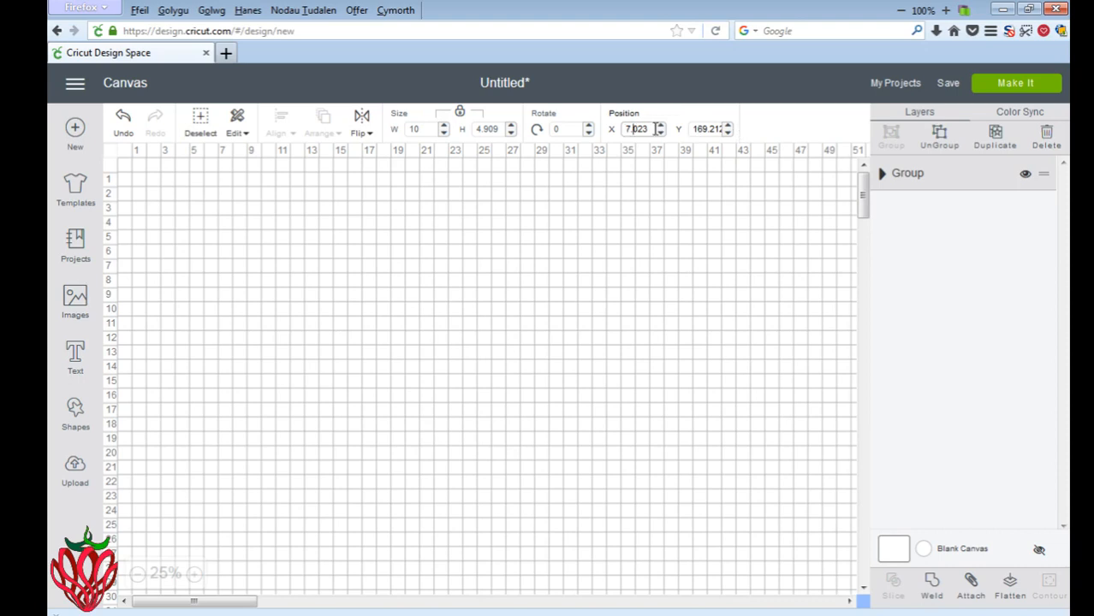
left_click_drag(649, 128, 603, 129)
type("0")
left_click(695, 128)
left_click_drag(717, 128, 682, 131)
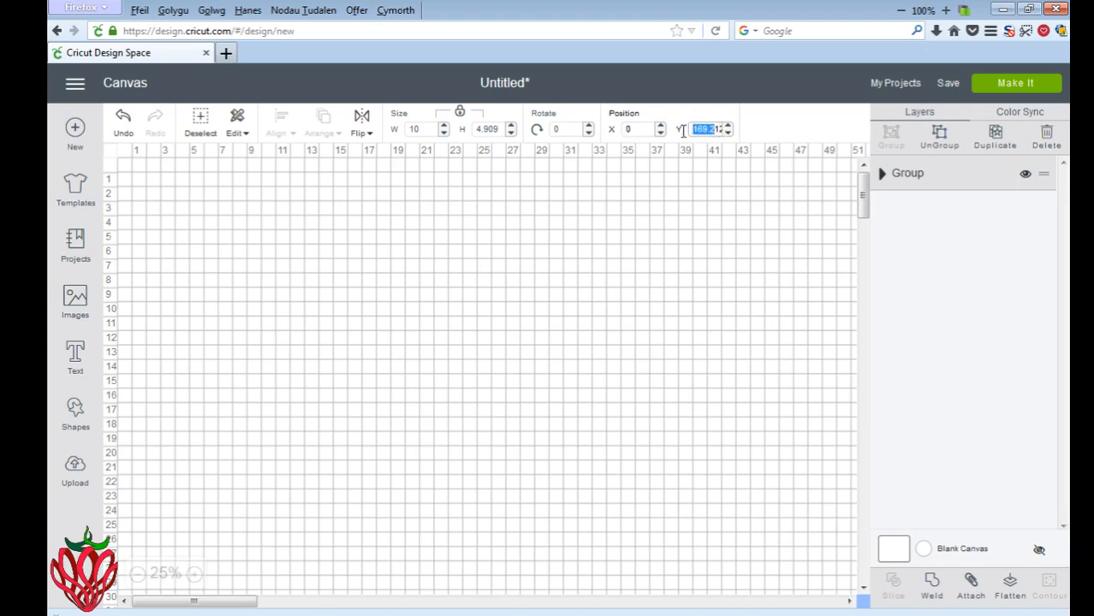
type("2")
key("Return")
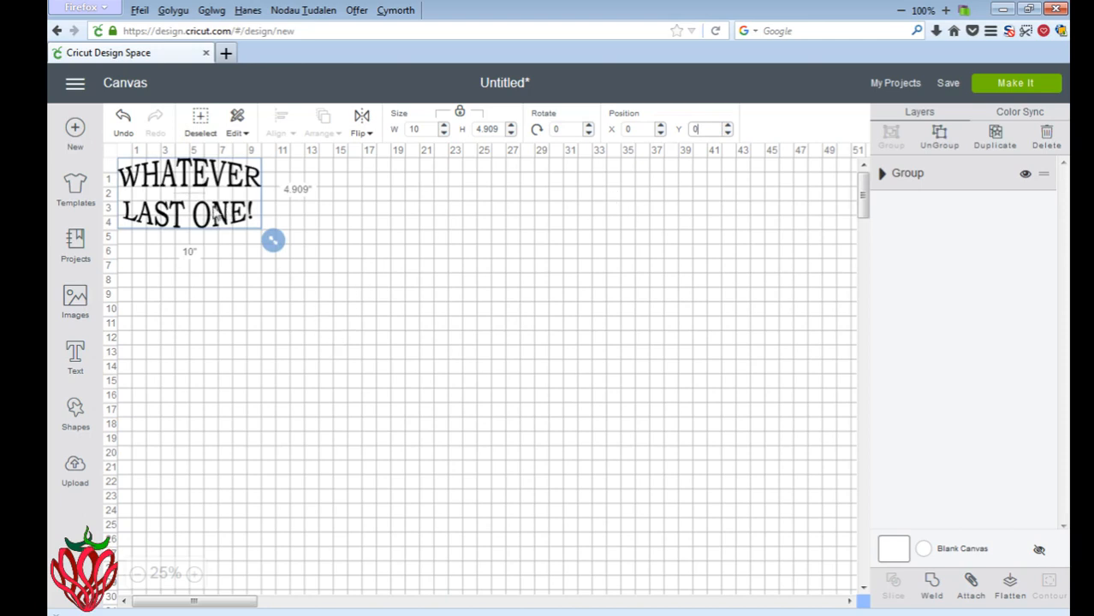
Step: Move the grouped text away from the canvas corner to about X 2, Y 0.94
left_click(236, 211)
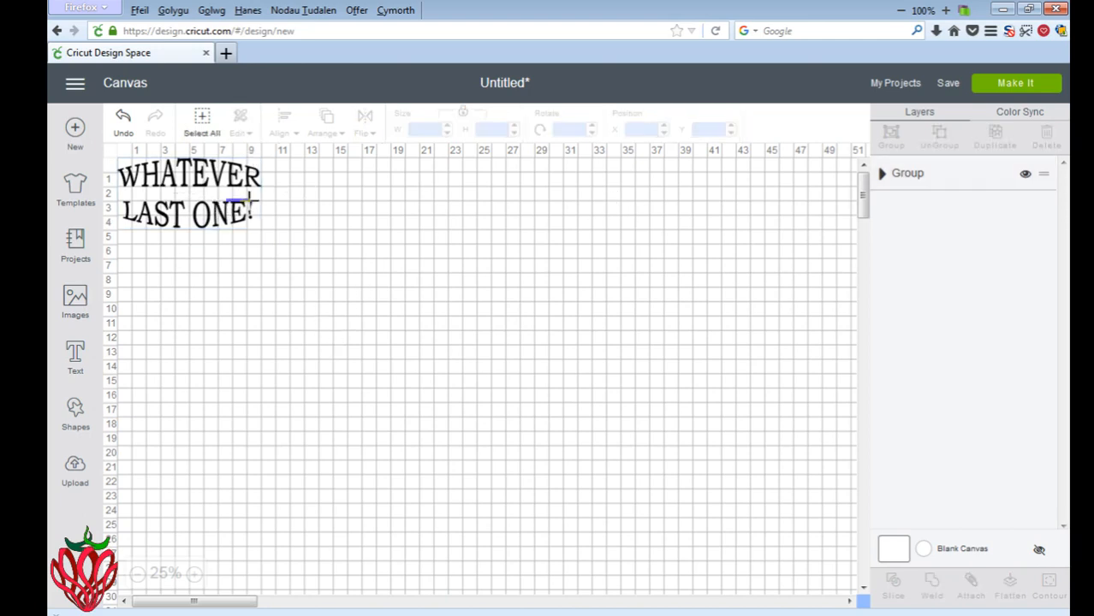
left_click(143, 180)
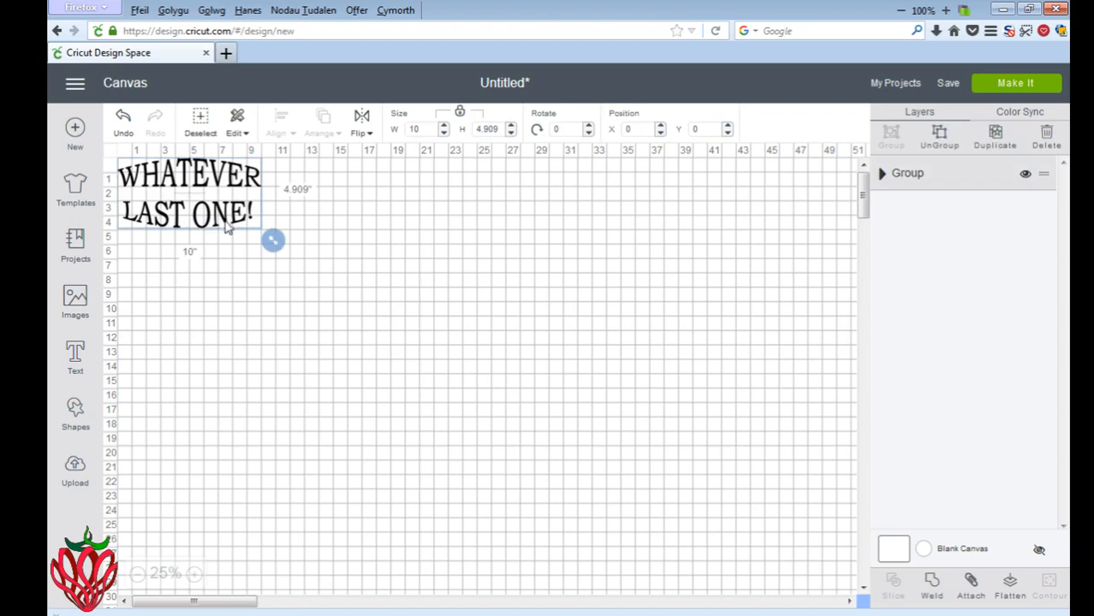
left_click_drag(217, 219, 242, 234)
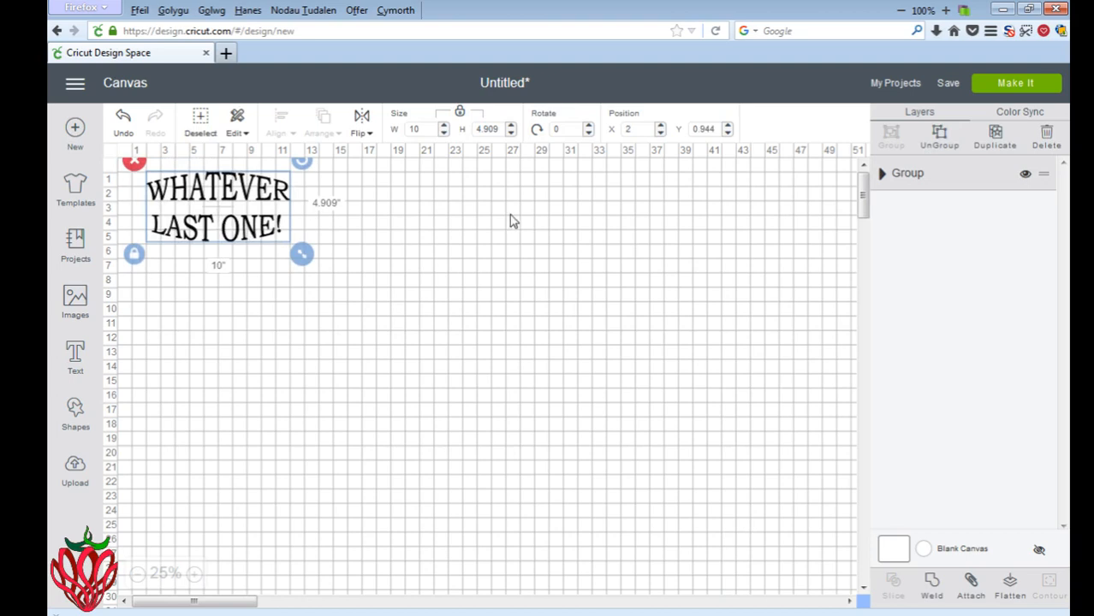
left_click(881, 173)
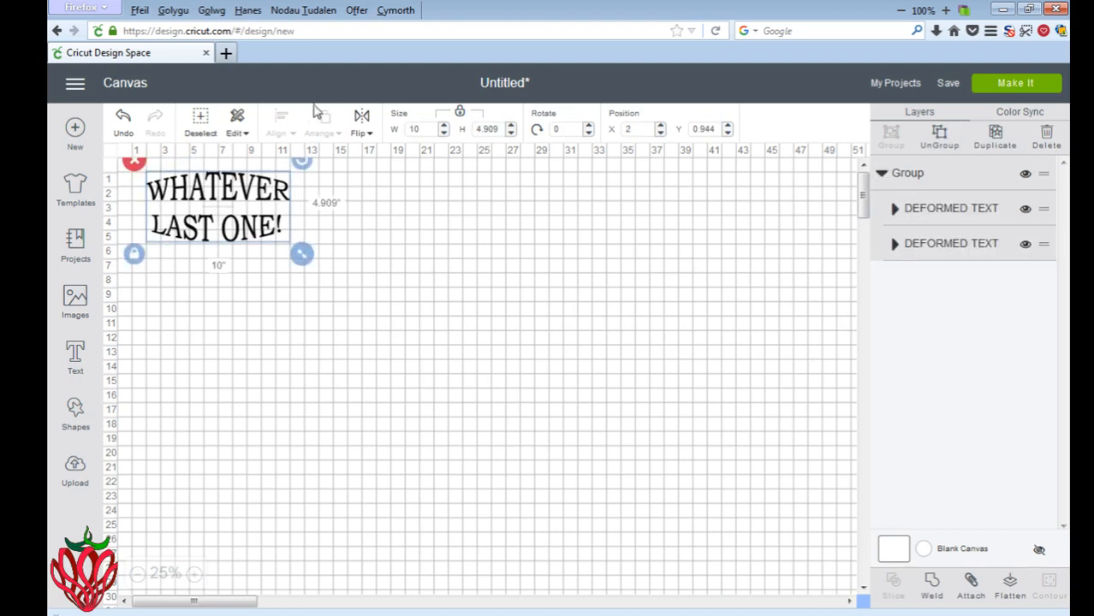
left_click(242, 128)
left_click(1046, 174)
left_click(881, 173)
right_click(991, 180)
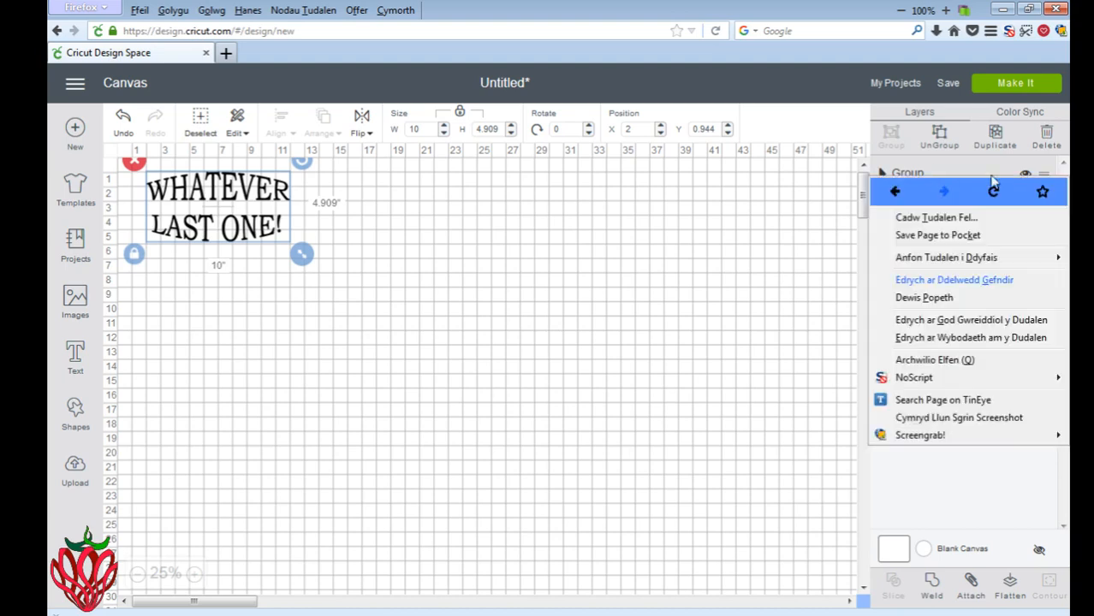
key("Escape")
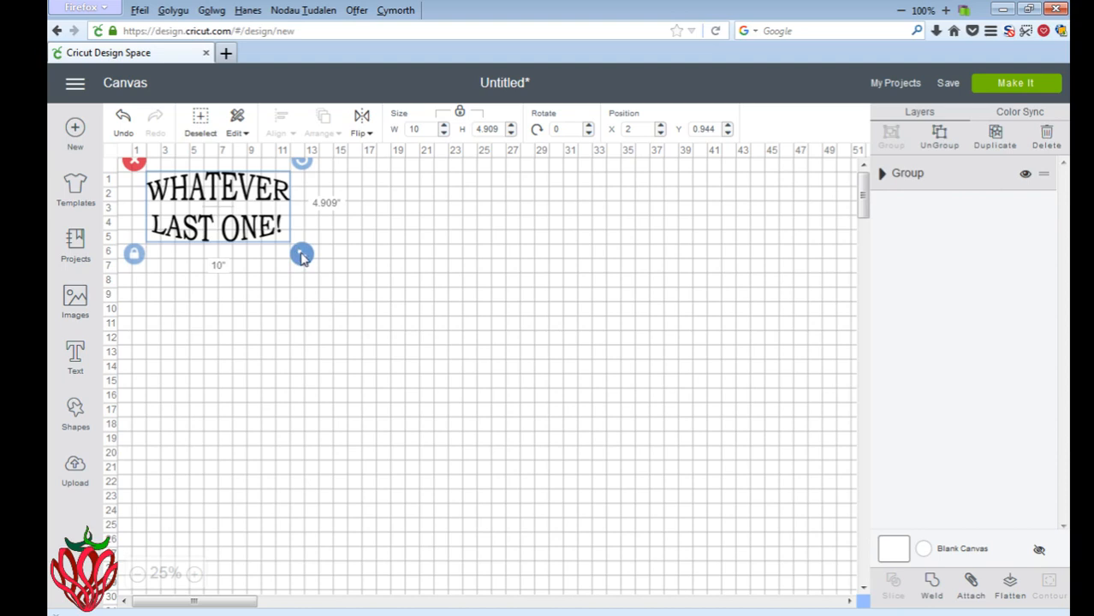
Step: Enlarge the grouped text proportionally to about 10.8 in wide and ungroup it into its two word layers
mouse_move(300, 255)
left_mouse_down()
mouse_move(357, 291)
mouse_move(313, 260)
left_mouse_up()
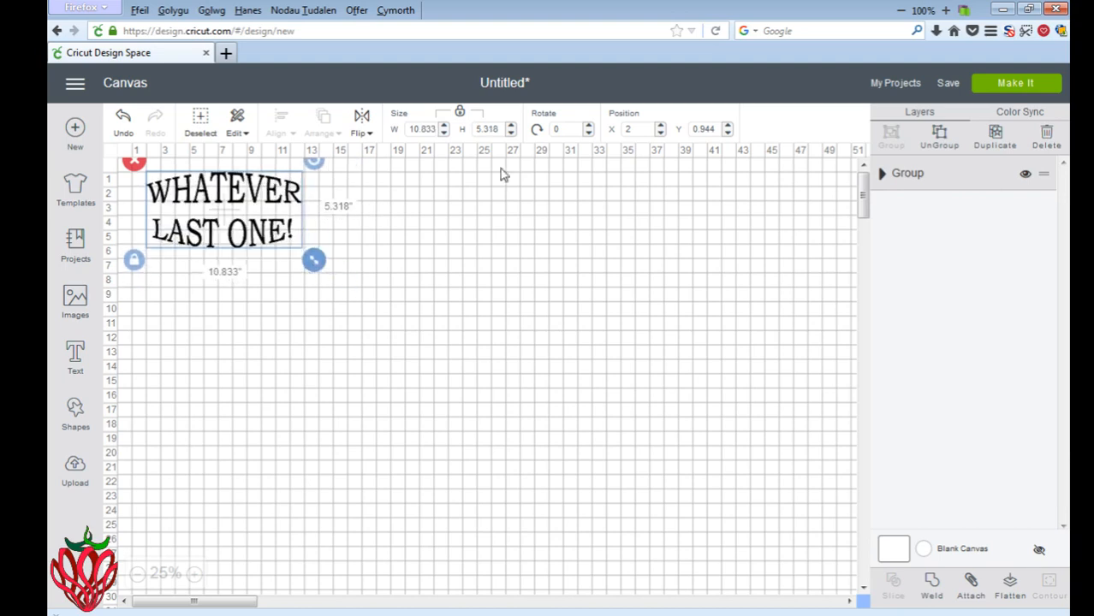
left_click(882, 175)
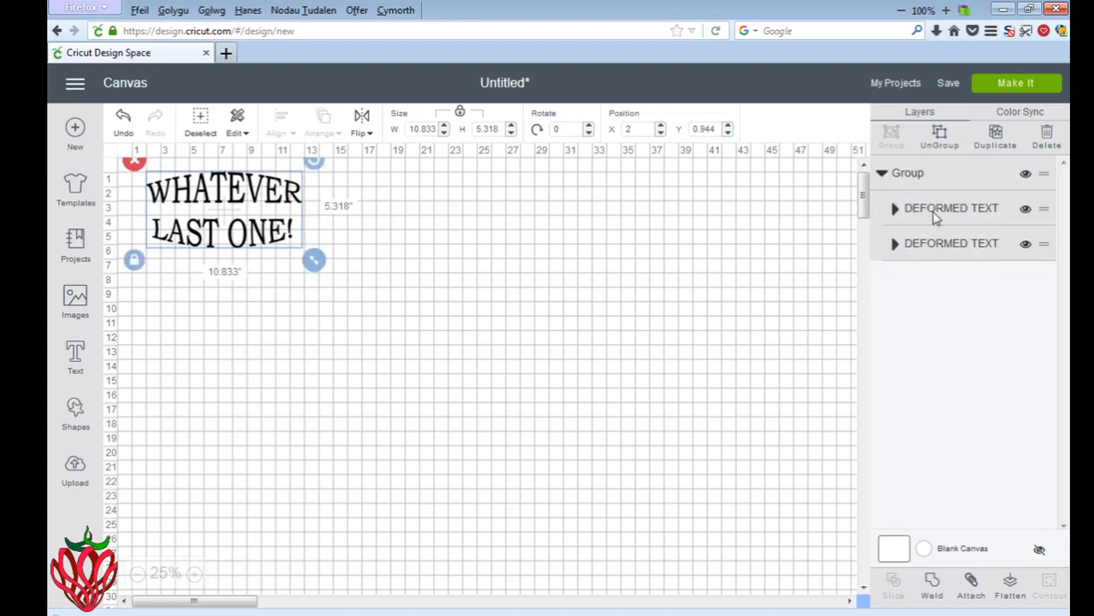
left_click(935, 216)
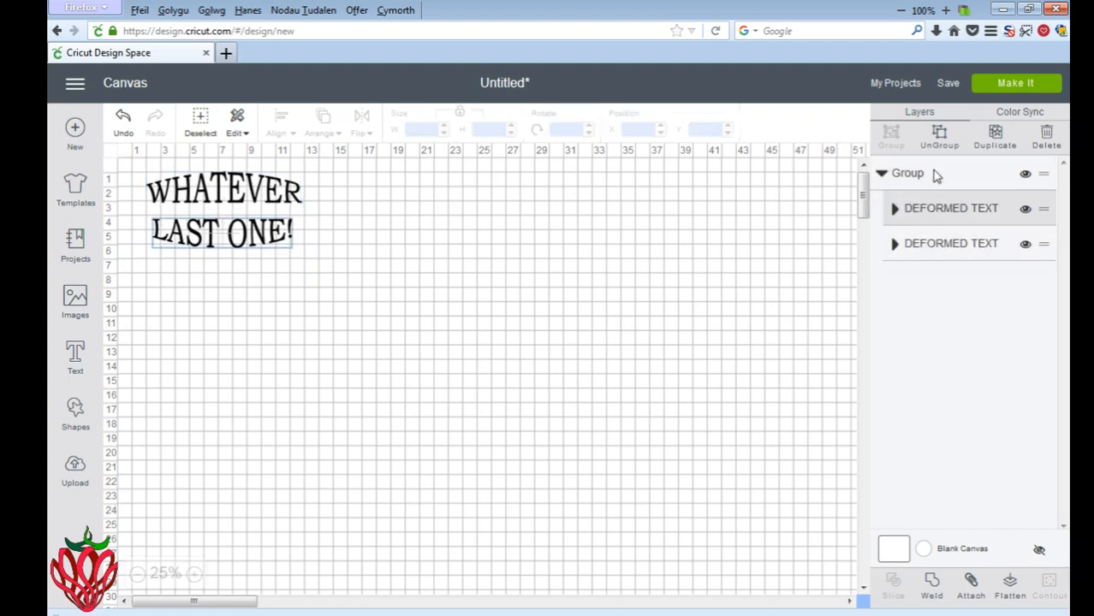
left_click(912, 177)
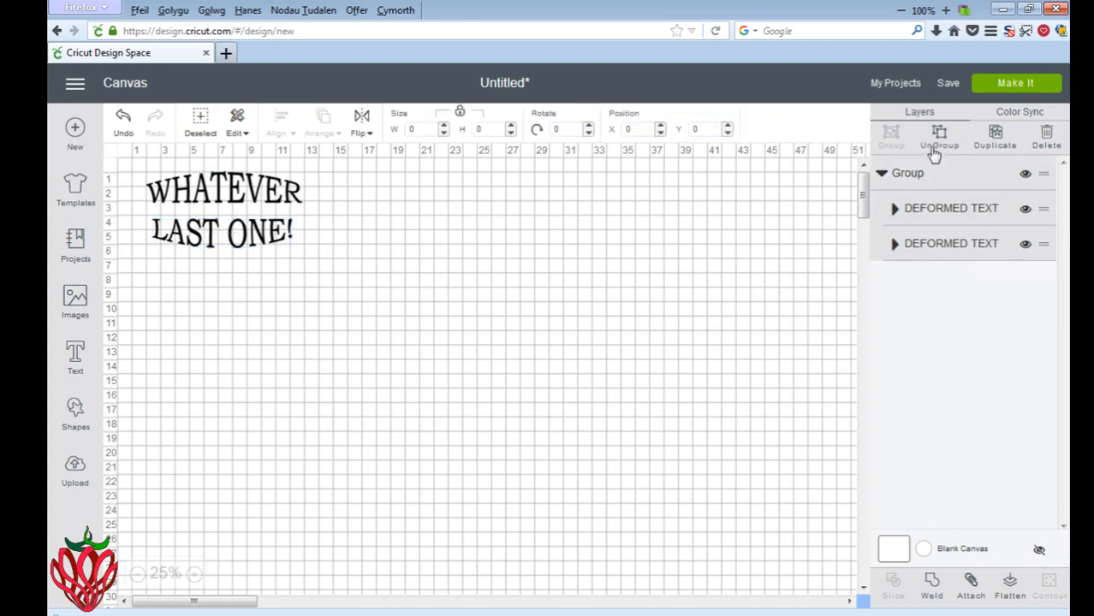
left_click(940, 142)
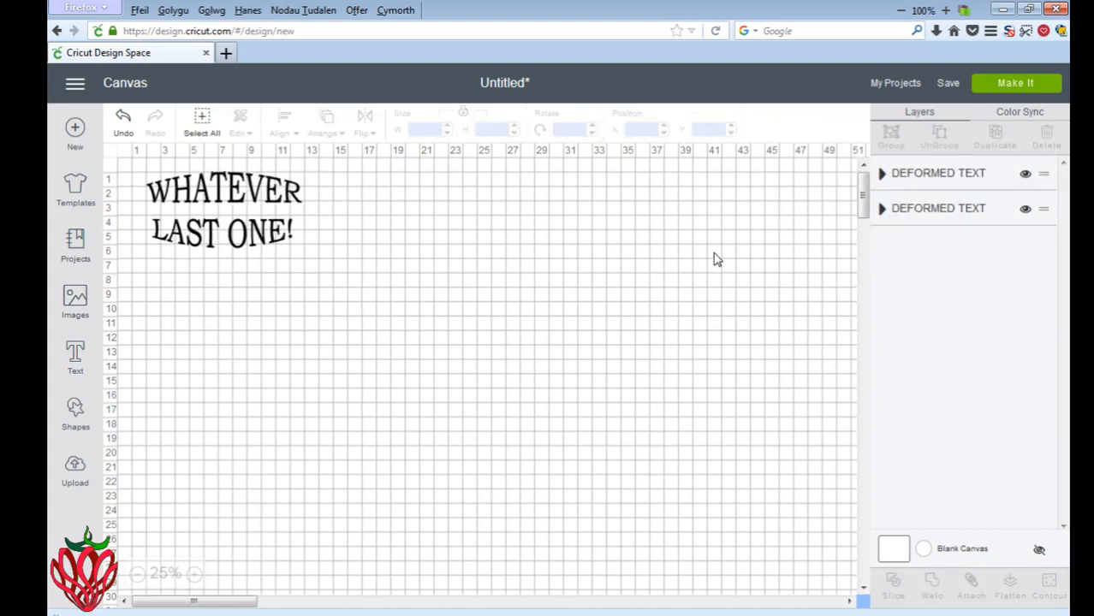
Step: Move LAST ONE! down to about Y 8.1 and preview how the letters are arranged on the cutting mat
left_click(278, 236)
left_click_drag(274, 240, 269, 302)
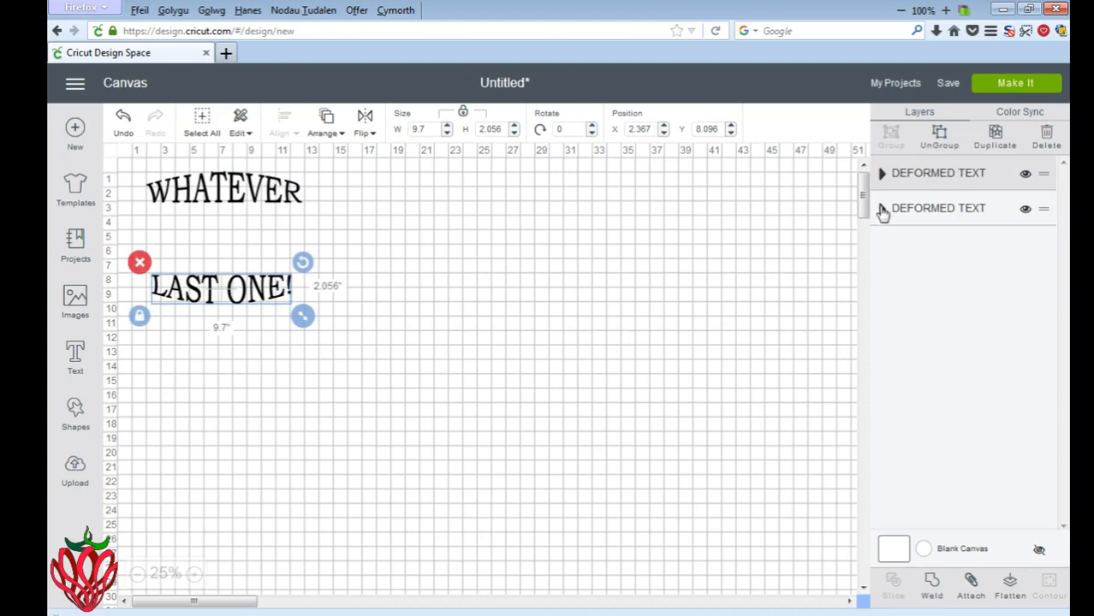
left_click(1023, 87)
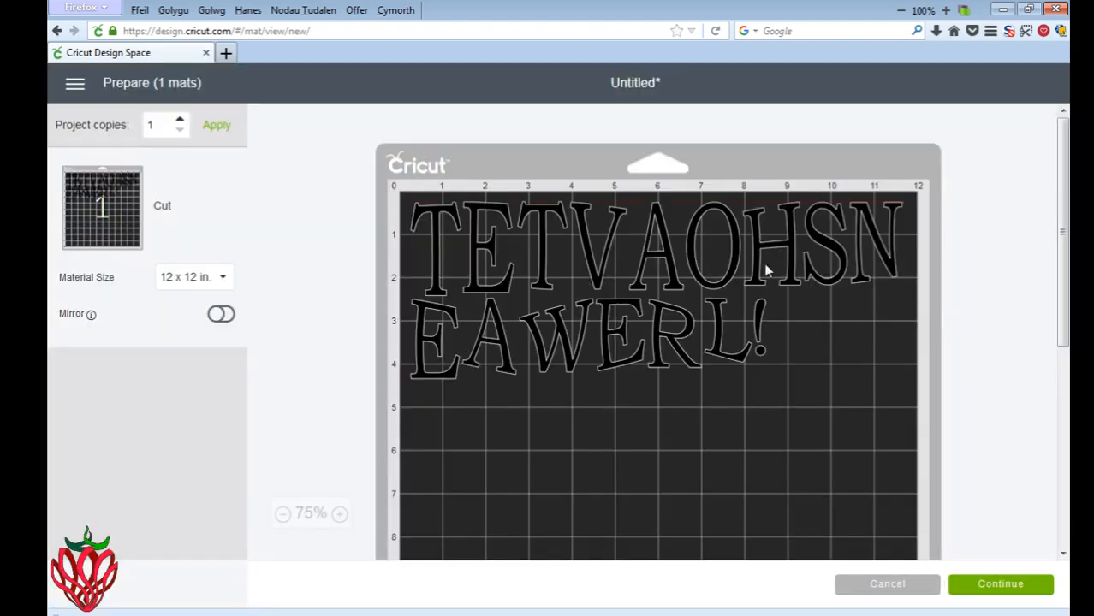
left_click(890, 585)
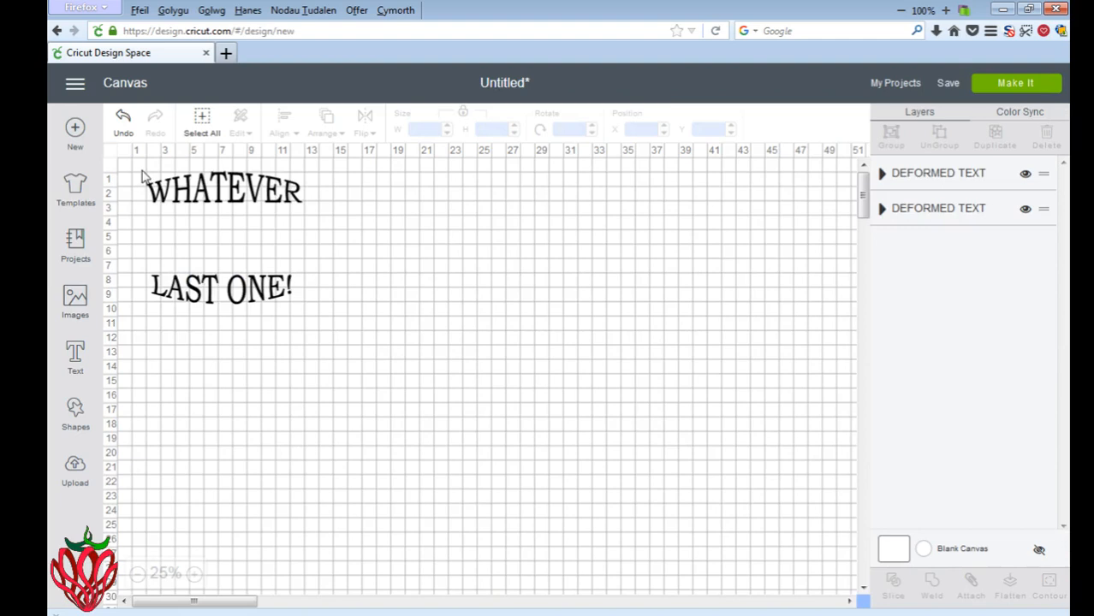
Step: Weld the letters of LAST ONE! into one shape and weld the letters of WHATEVER into another
left_click_drag(140, 263, 328, 317)
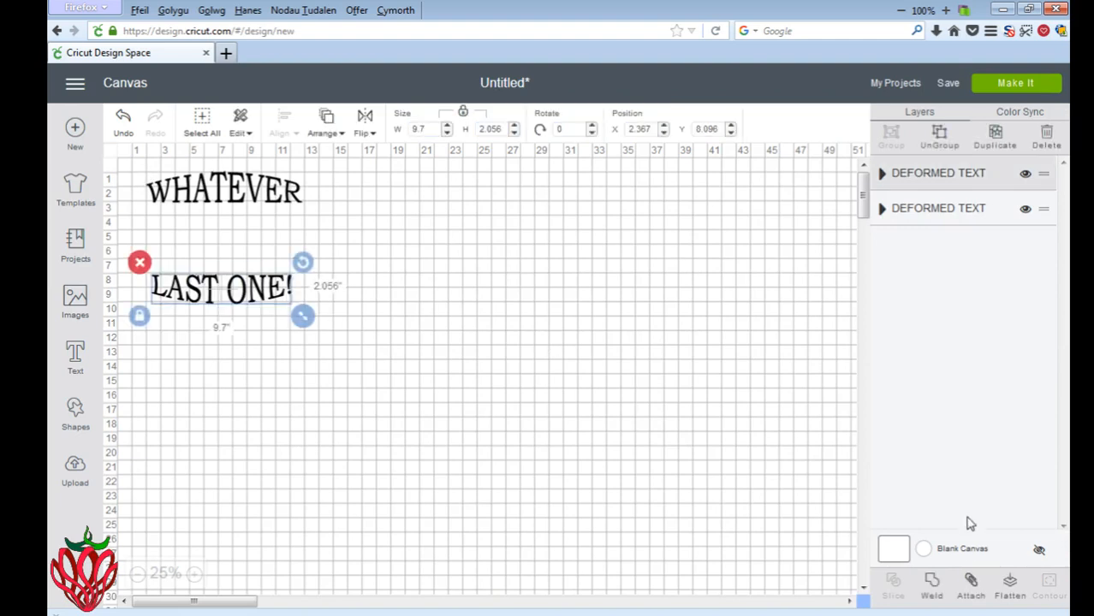
left_click(933, 589)
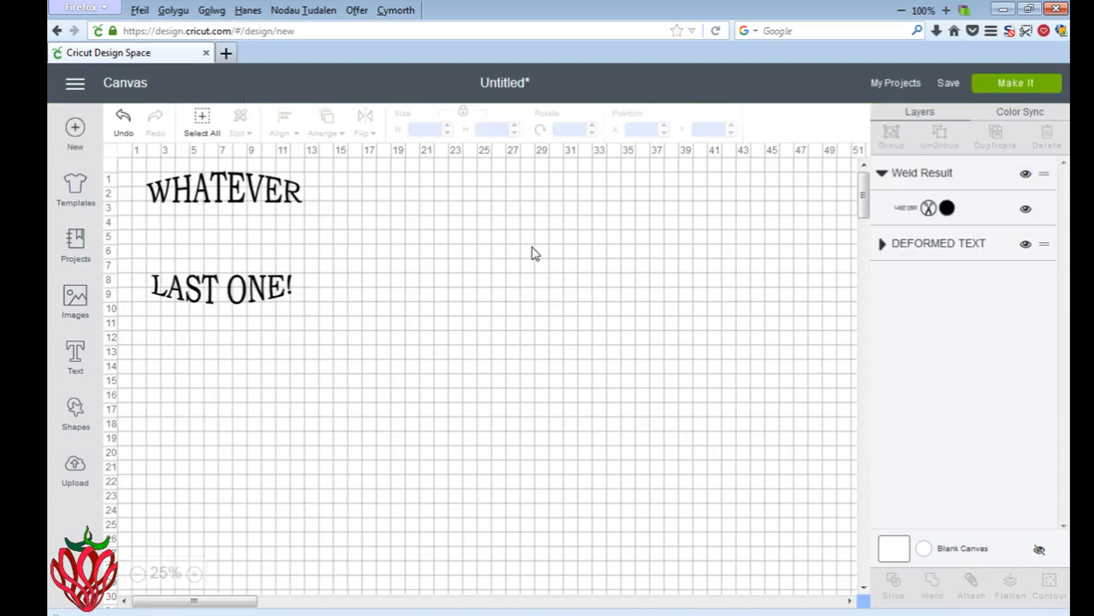
left_click_drag(133, 169, 325, 224)
left_click(931, 585)
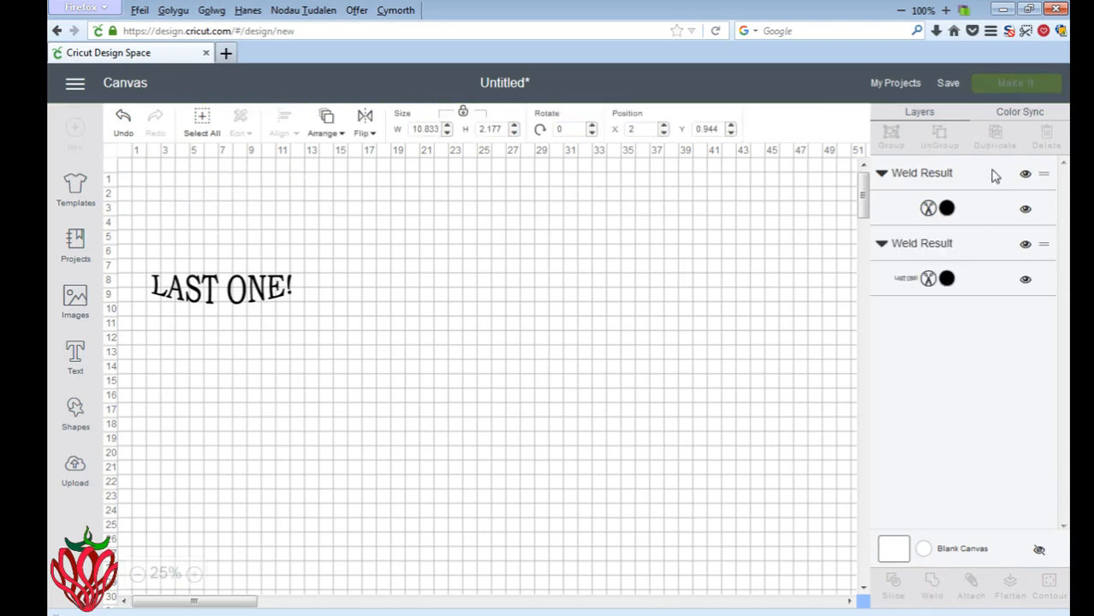
left_click(1001, 89)
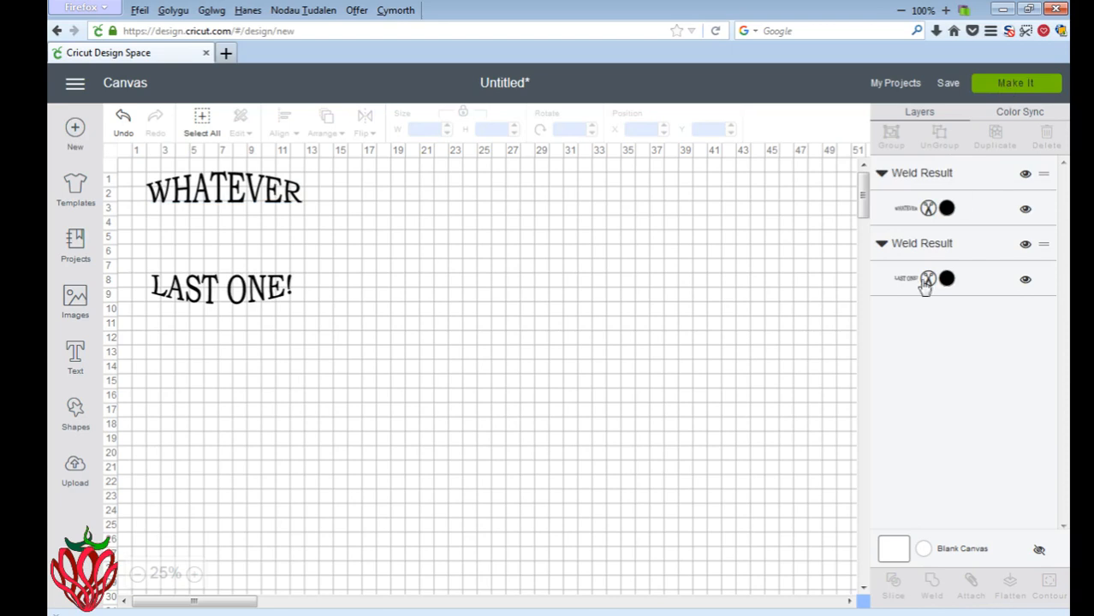